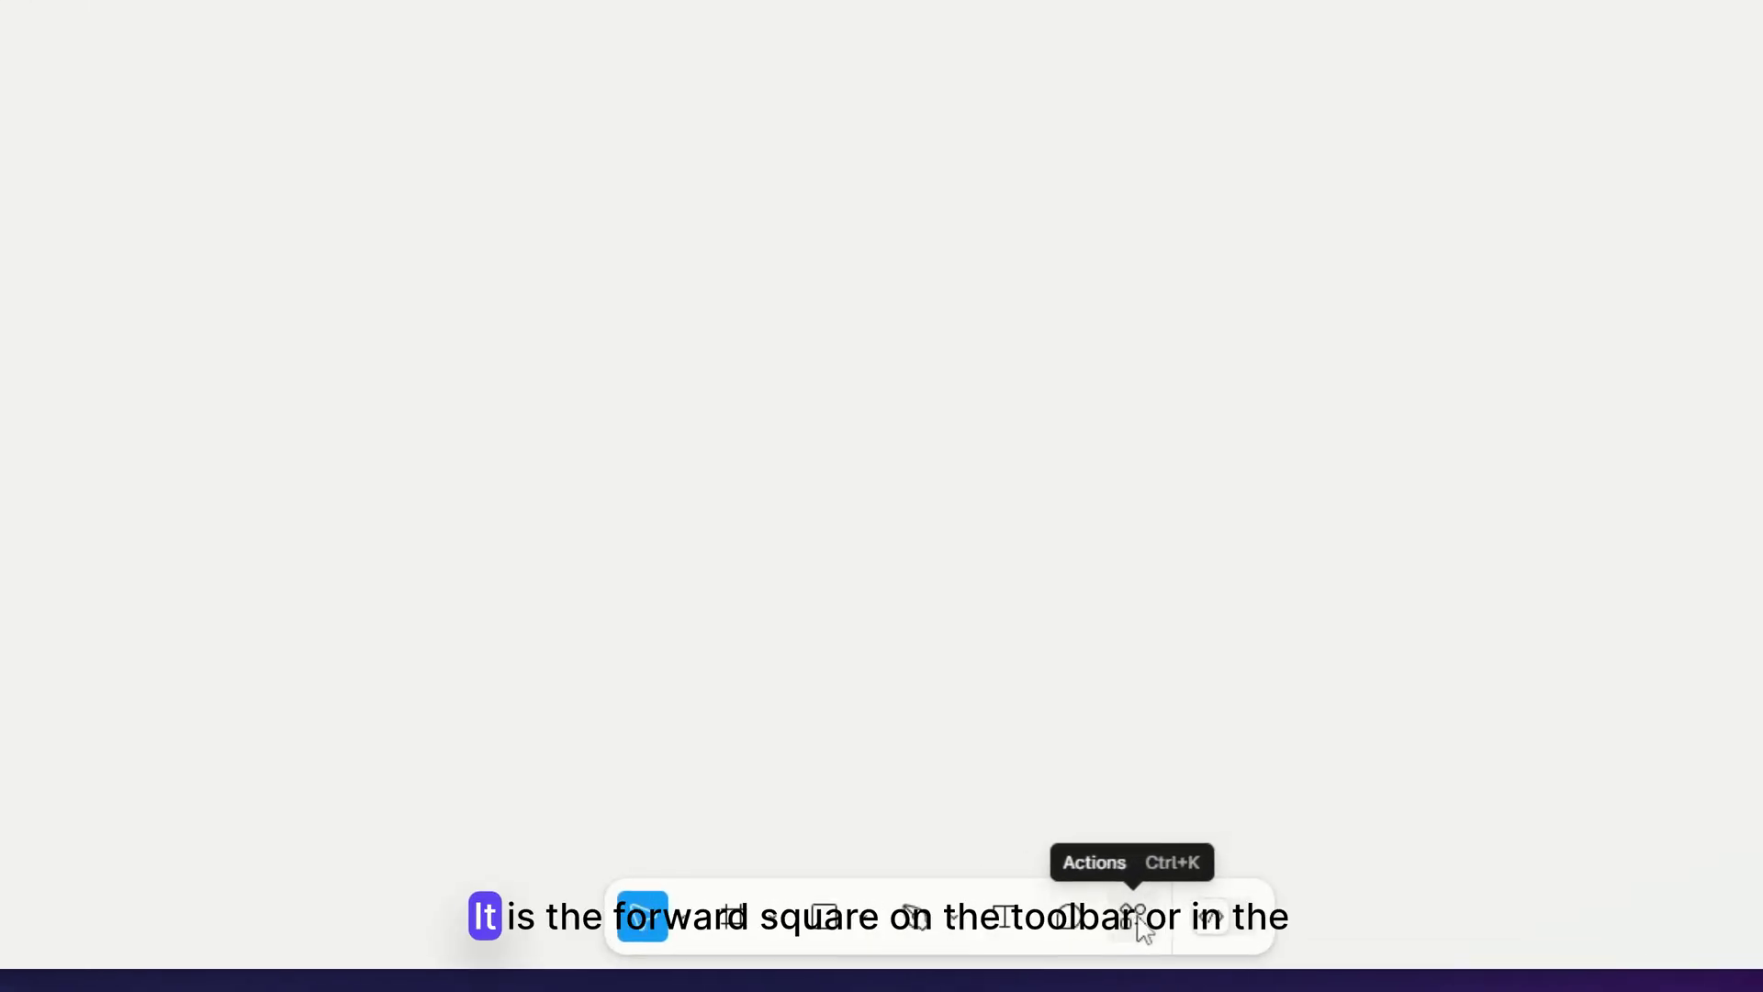
# Step: Search Actions for 'conf' and launch the Convertify Sketch/Adobe/Google plugin
pyautogui.click(1135, 916)
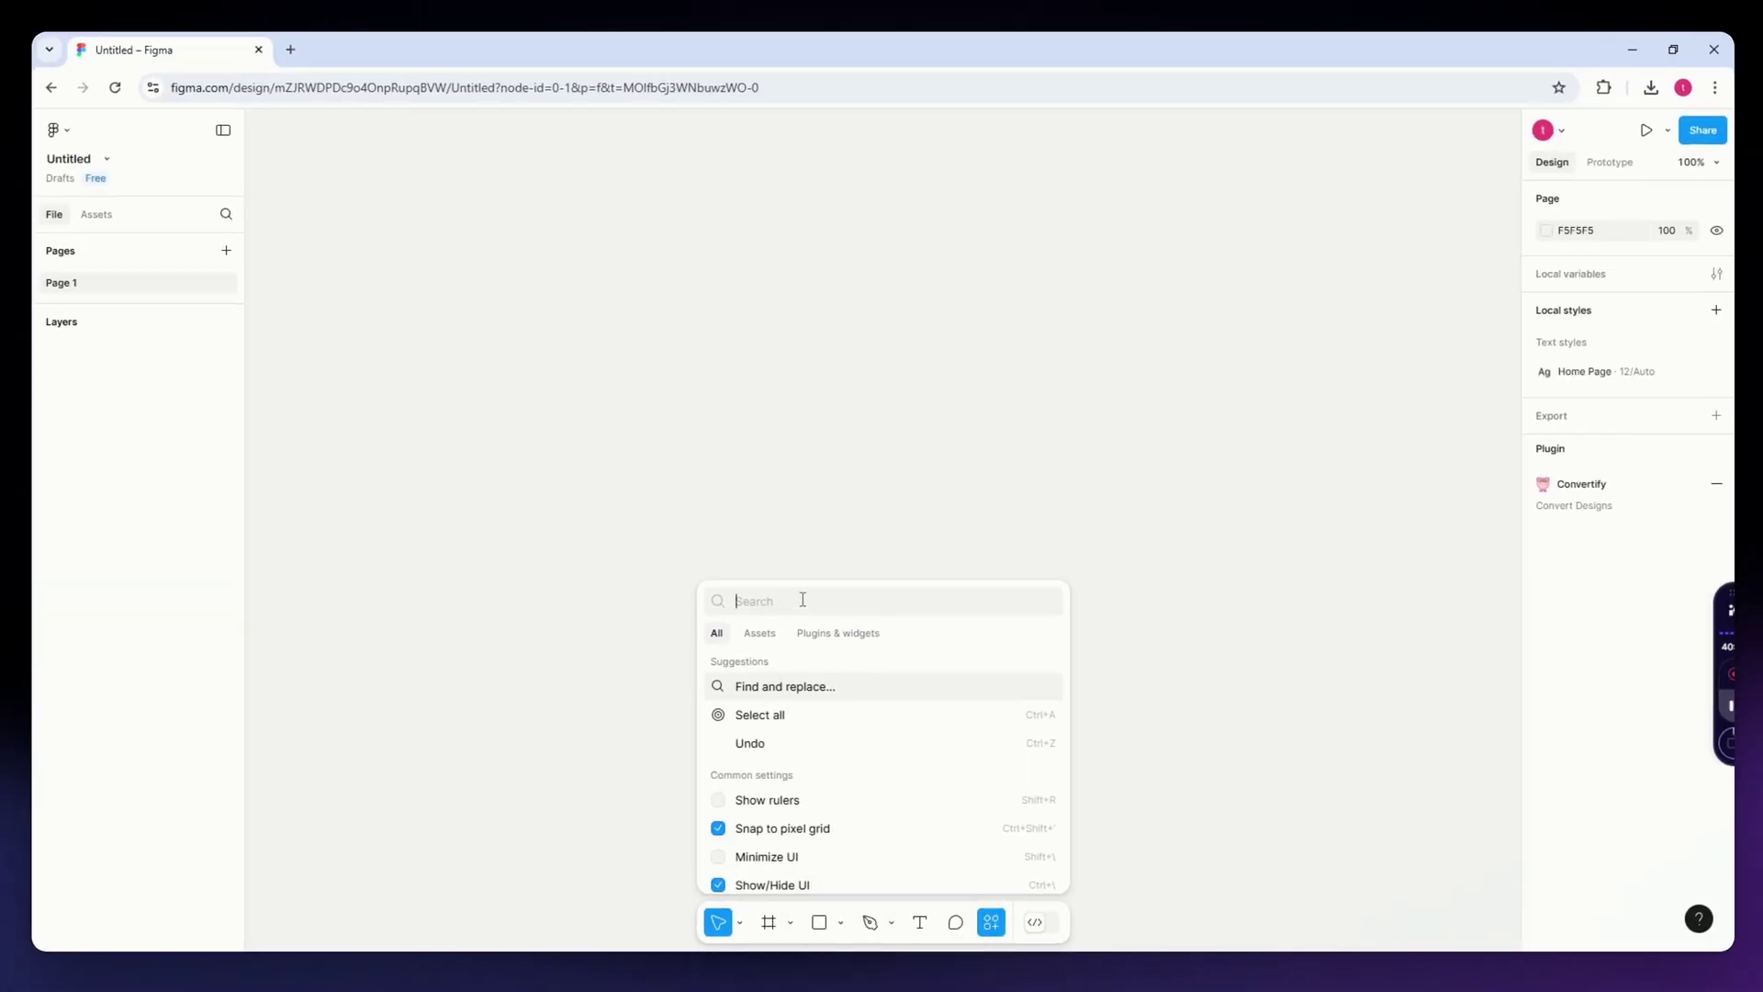
pyautogui.click(768, 604)
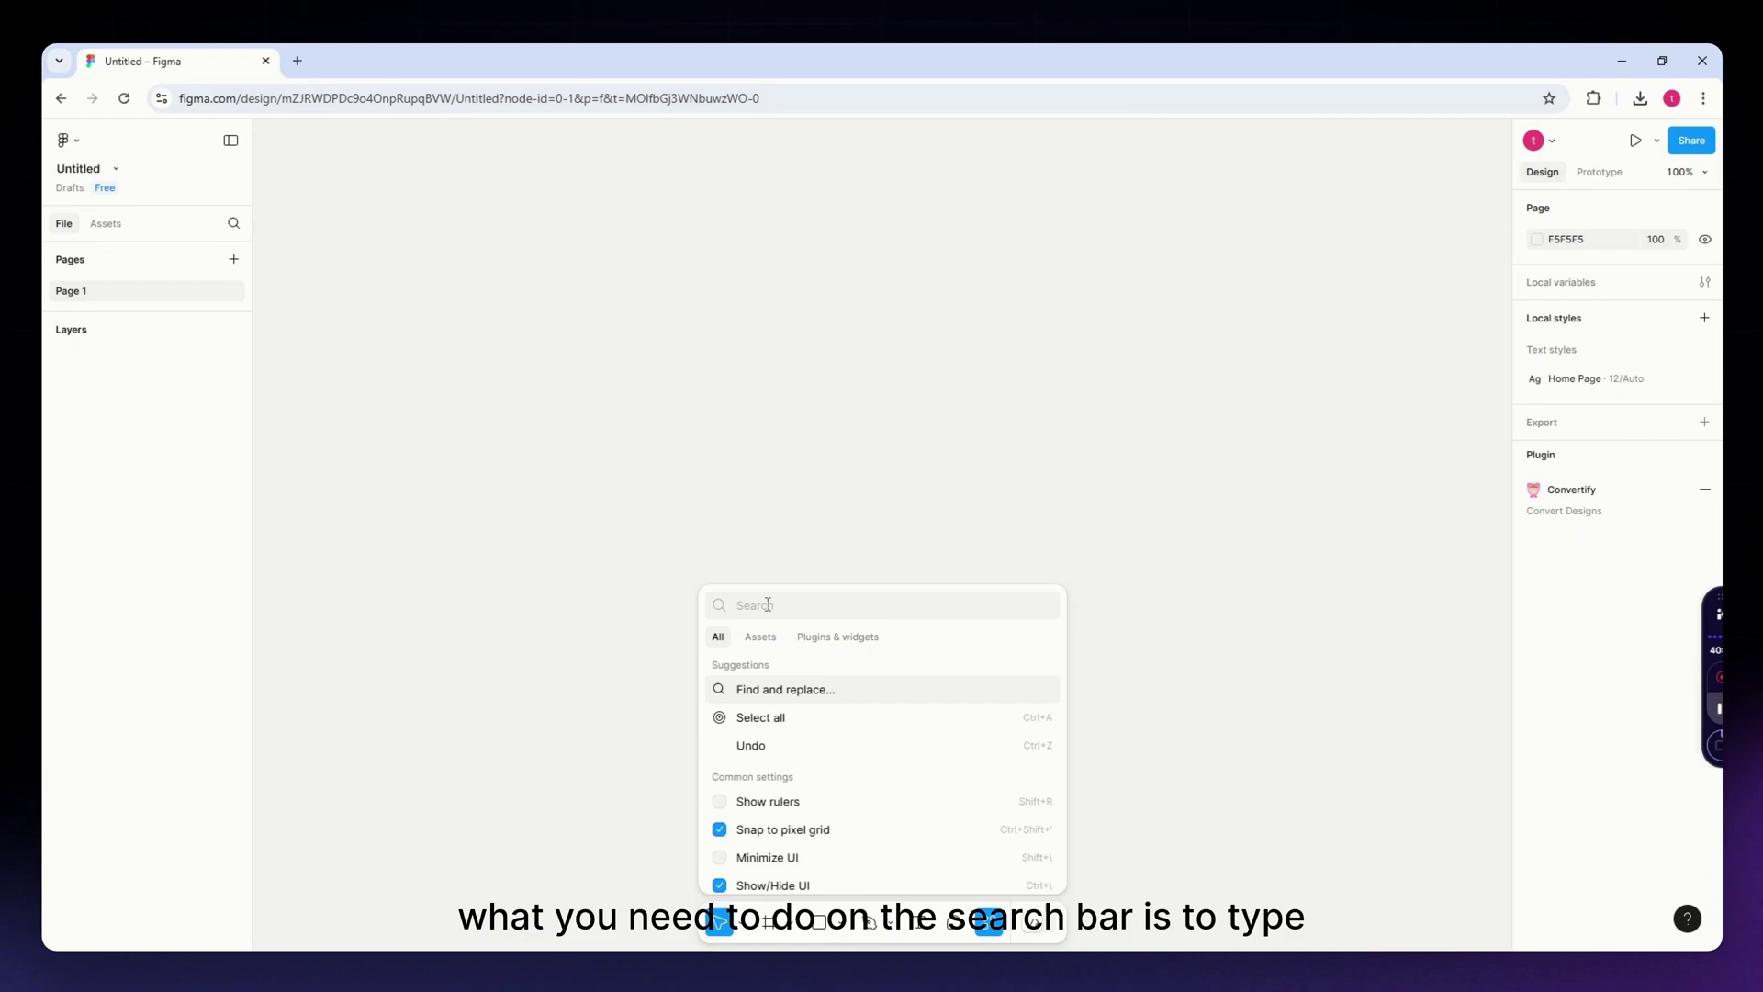
pyautogui.write('conf')
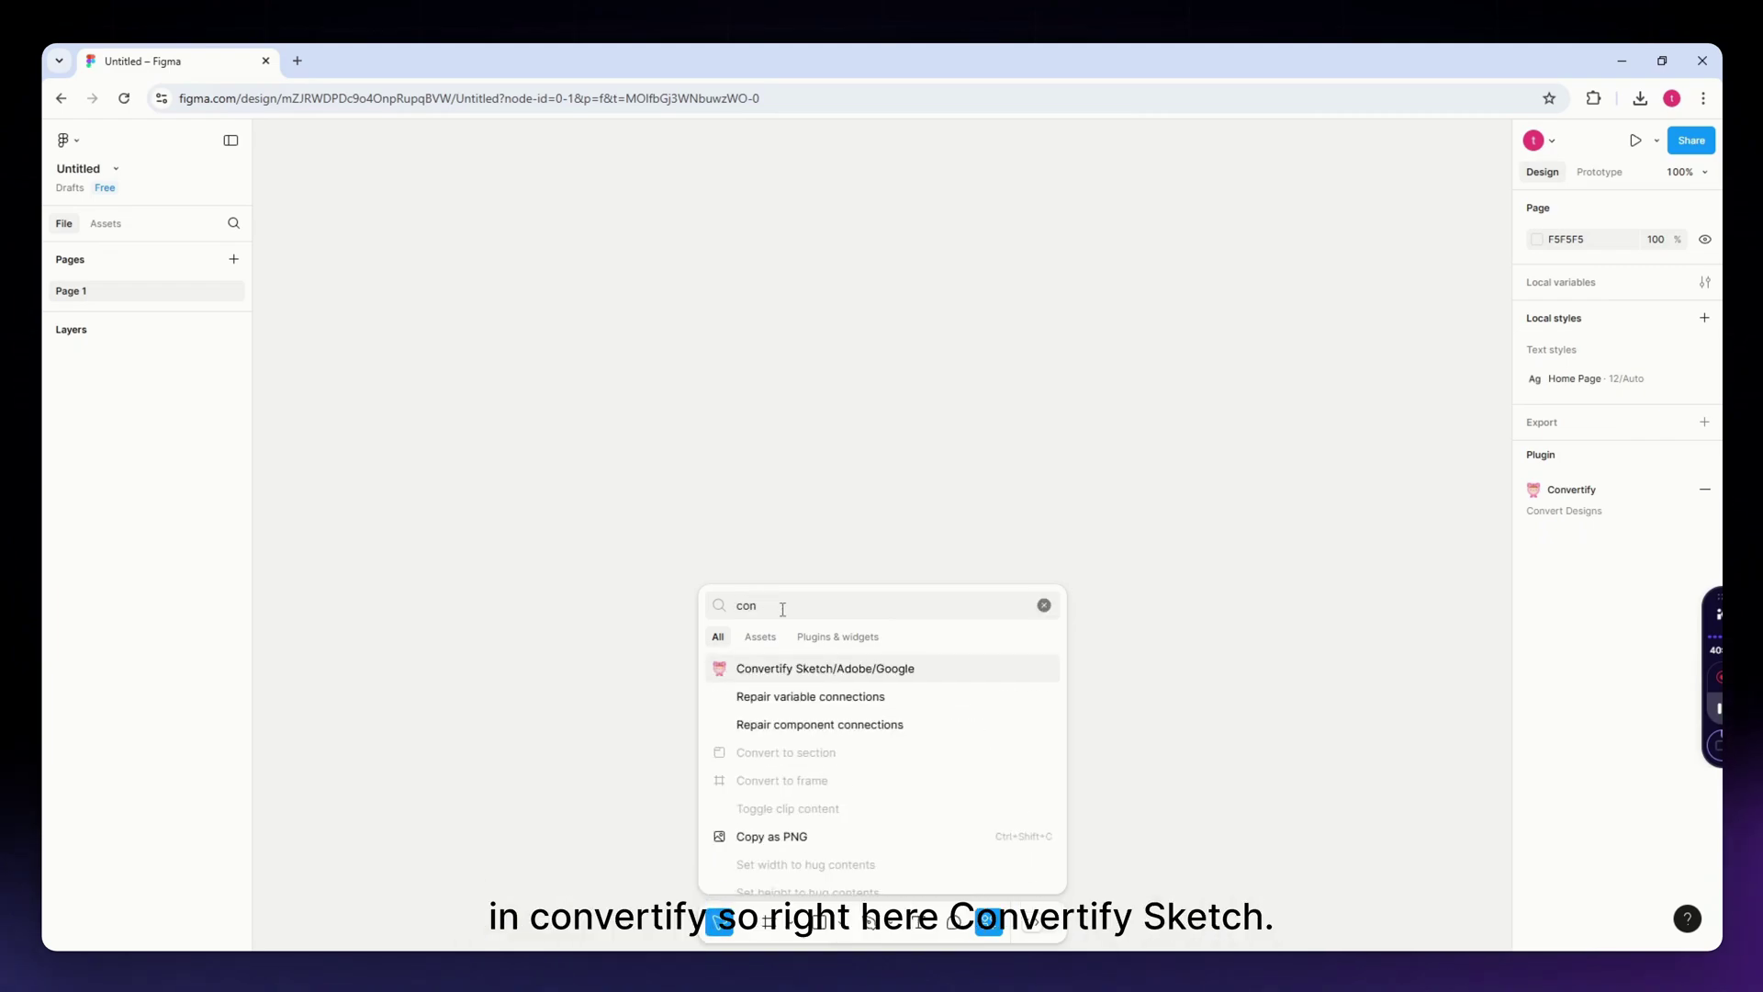
pyautogui.click(808, 669)
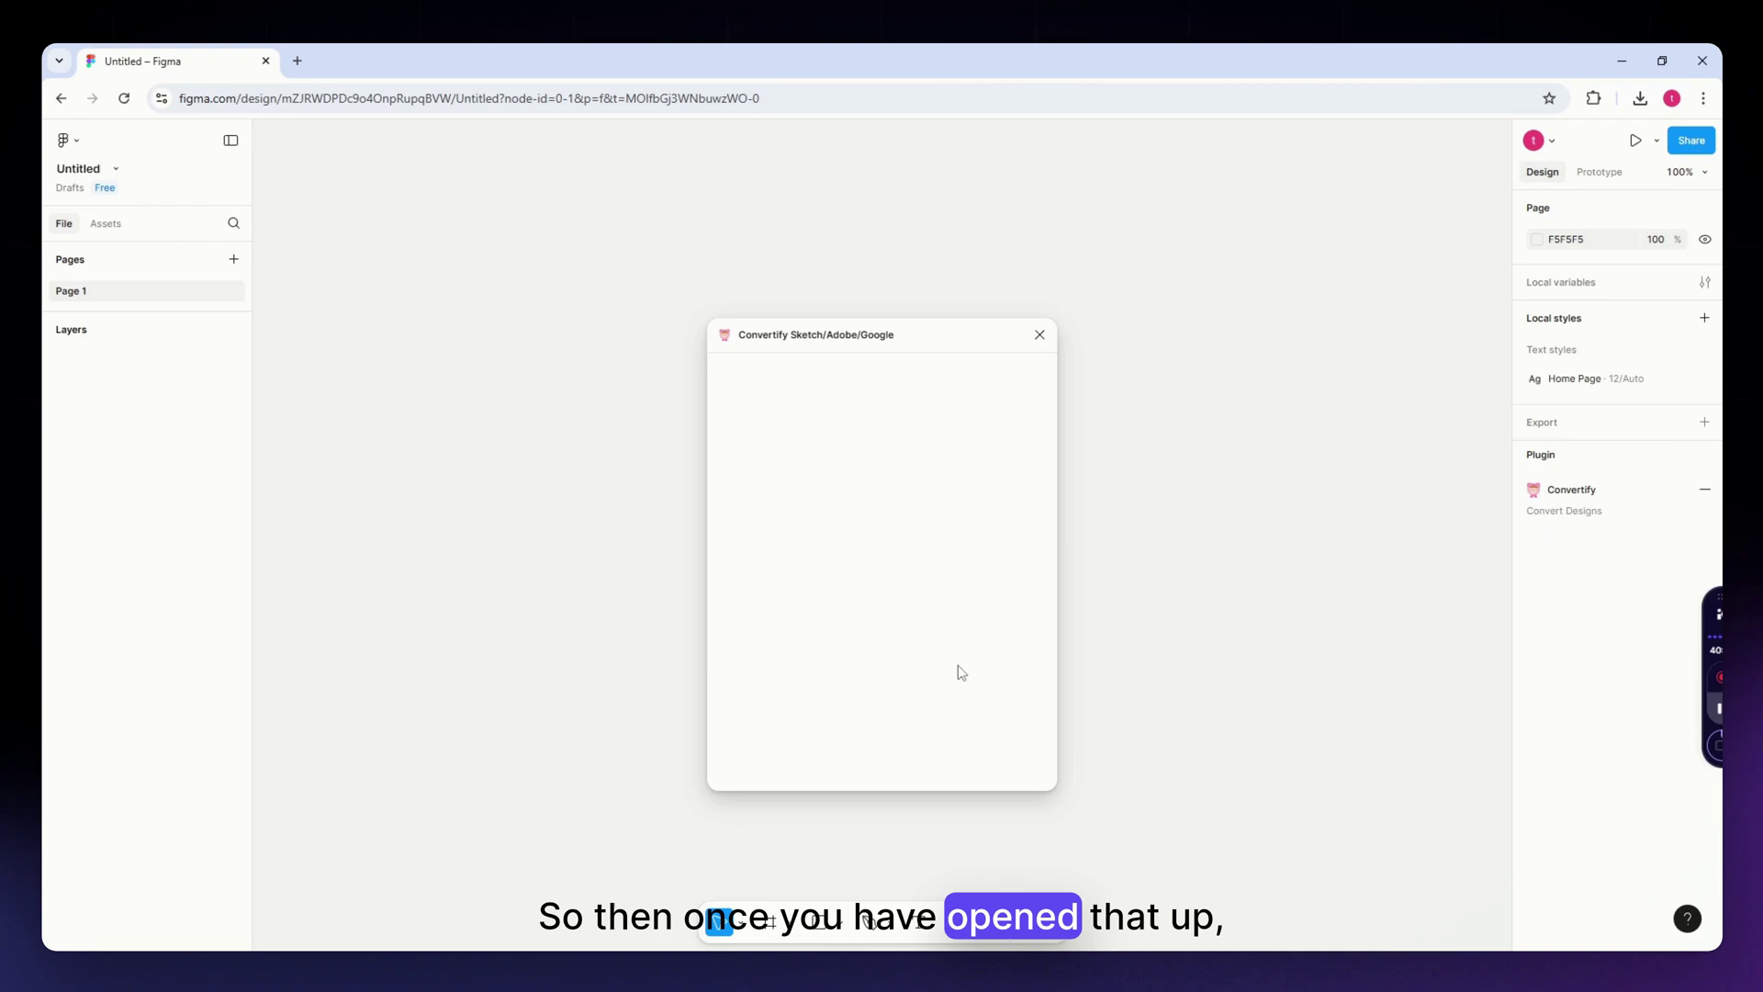
# Step: Close the Convertify window and search Plugins & widgets for 'convertify sketch'
pyautogui.click(1039, 334)
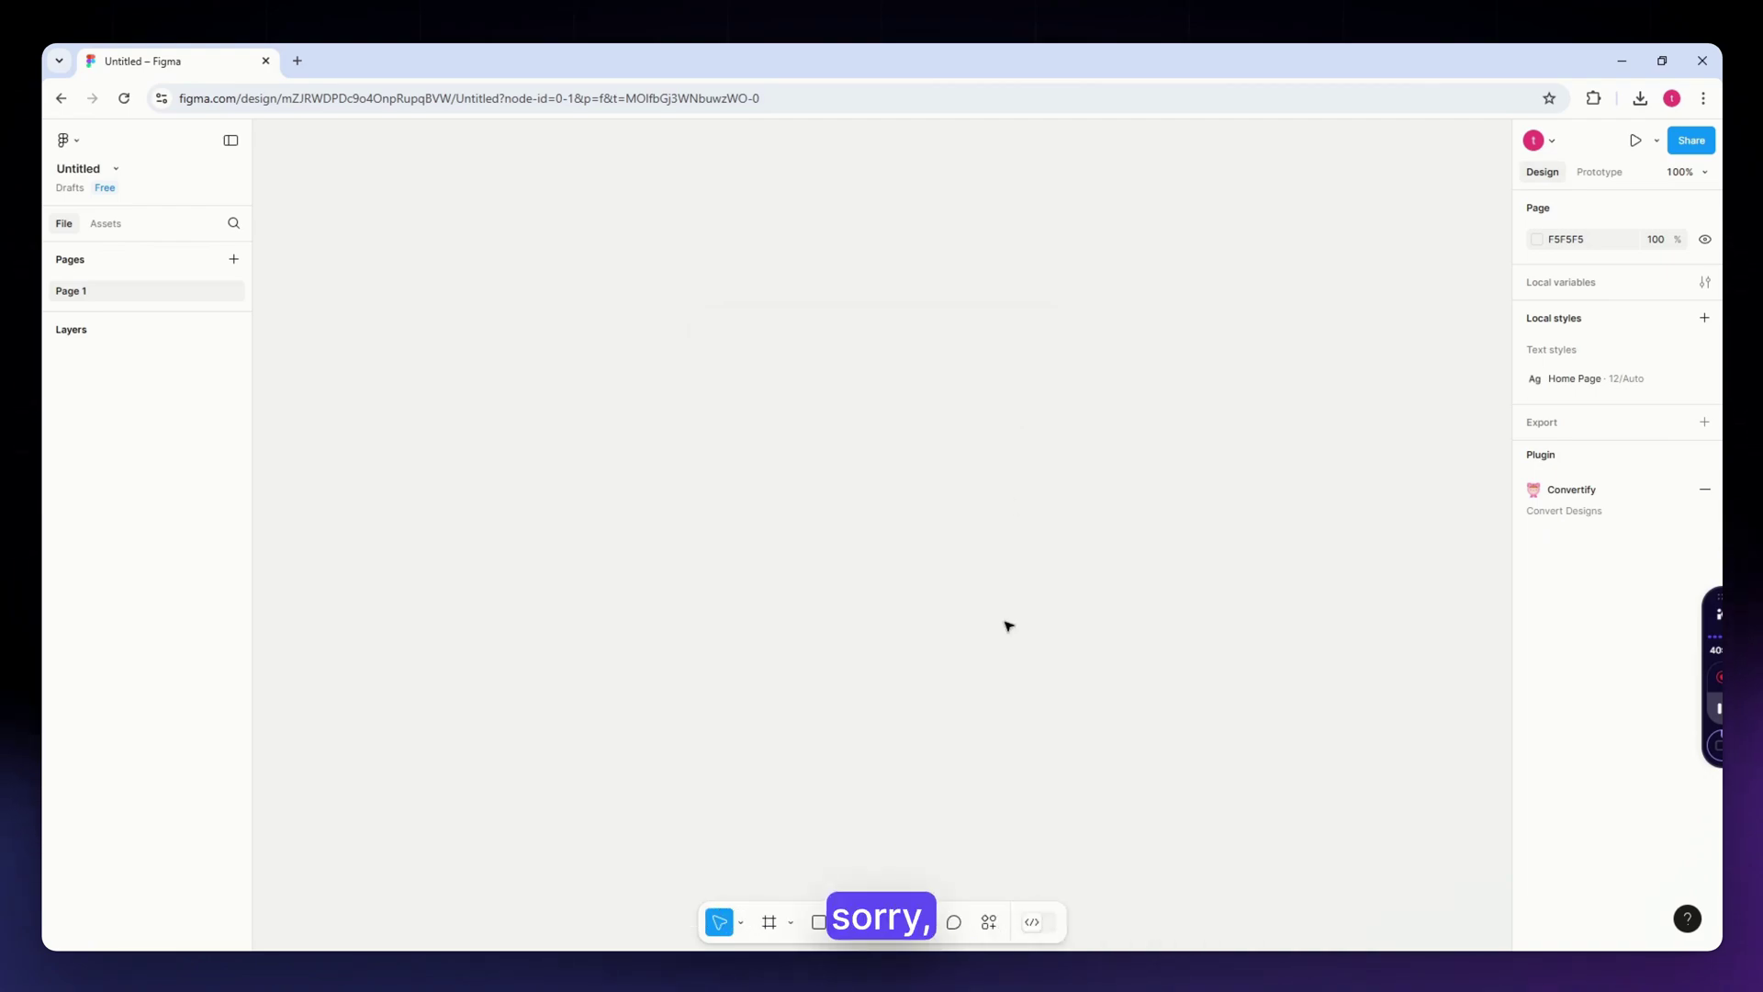
pyautogui.click(988, 921)
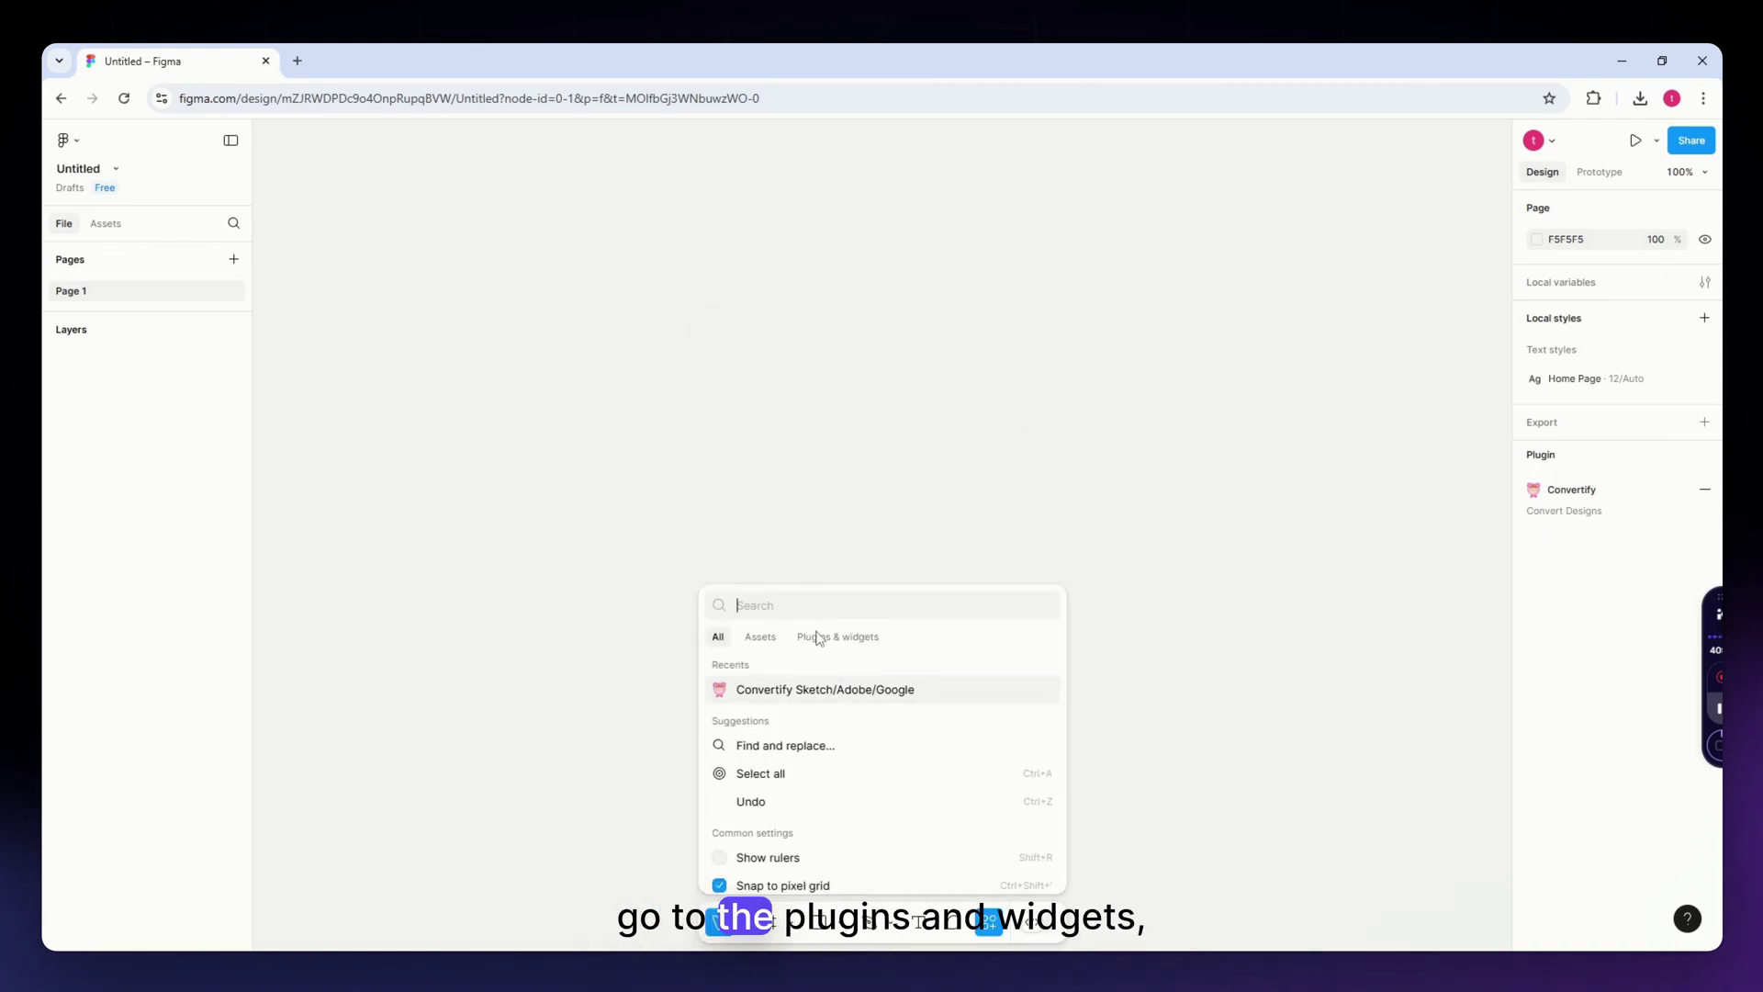
pyautogui.click(818, 636)
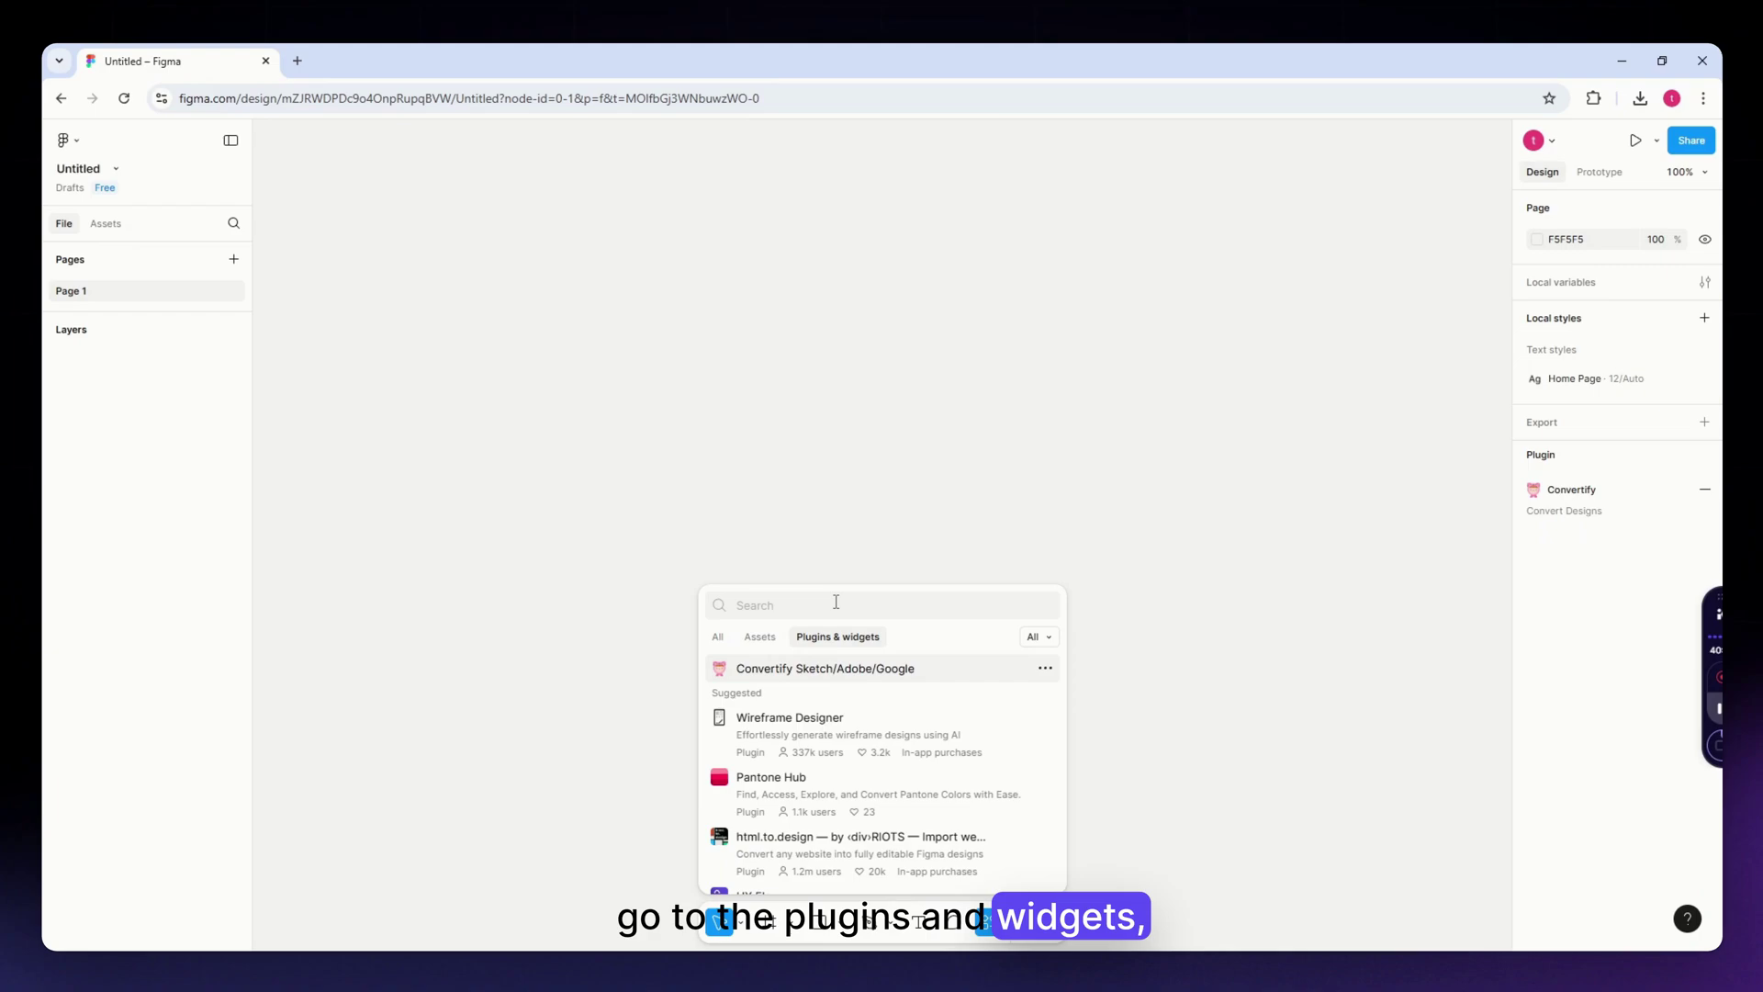
pyautogui.write('convertify')
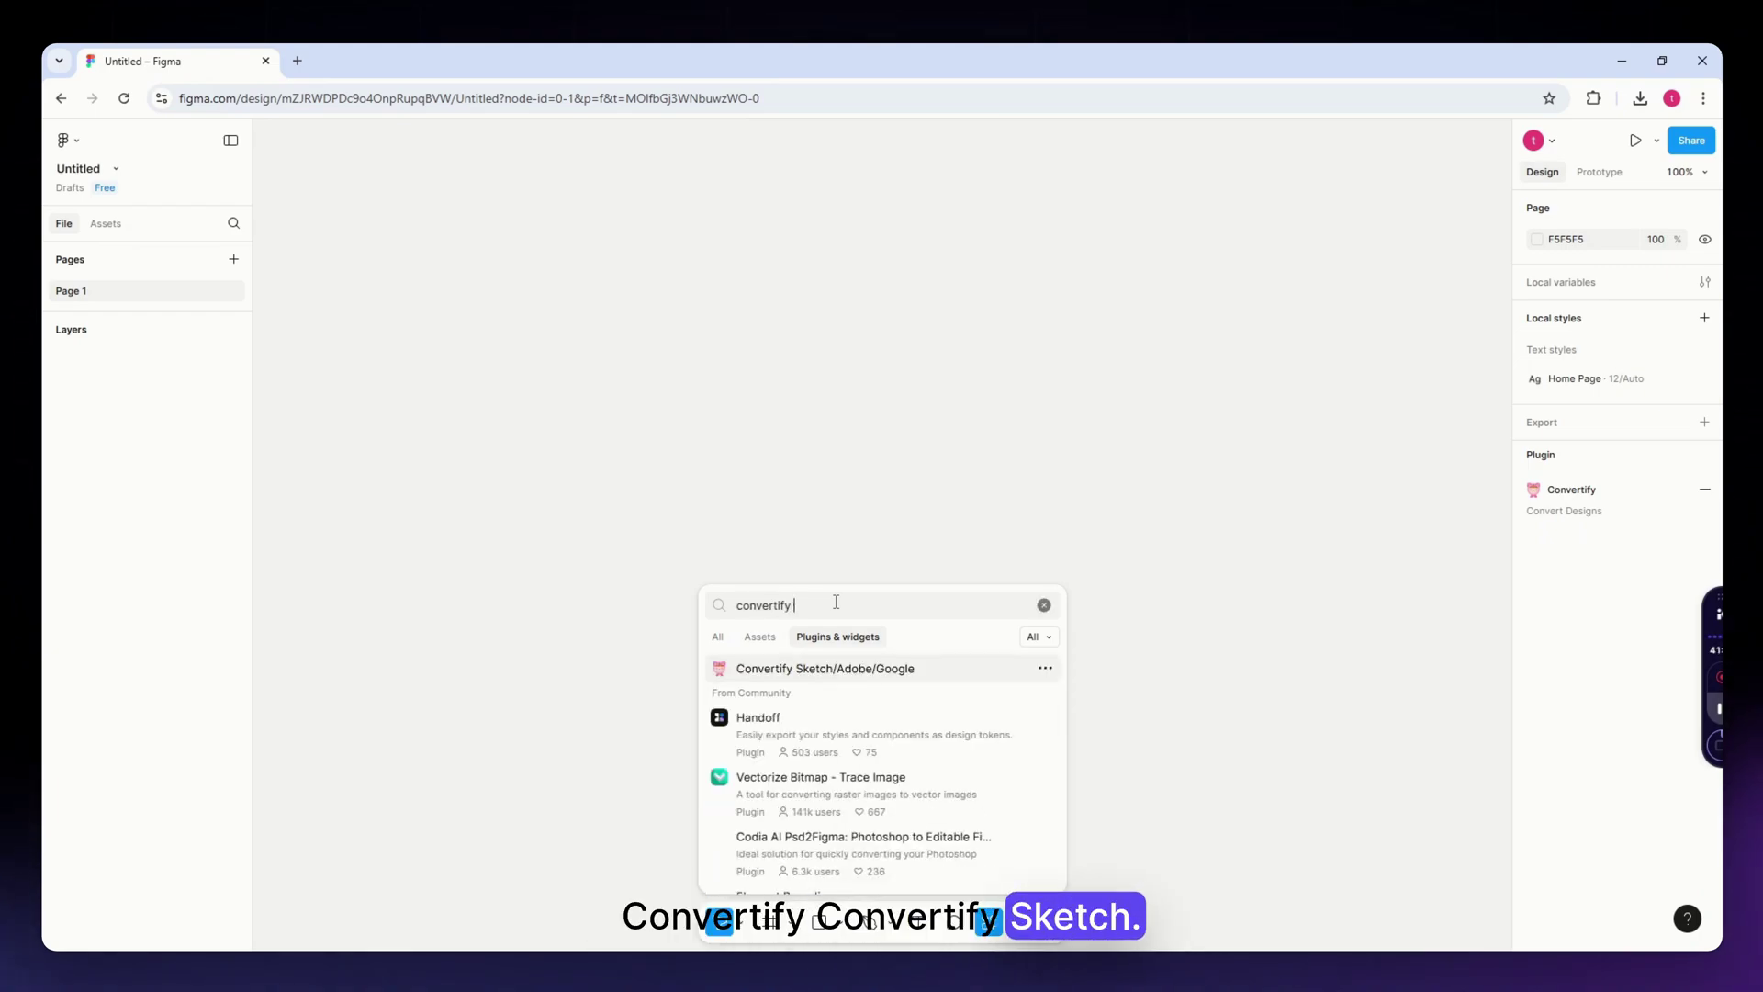
pyautogui.write(' sket')
pyautogui.press('Return')
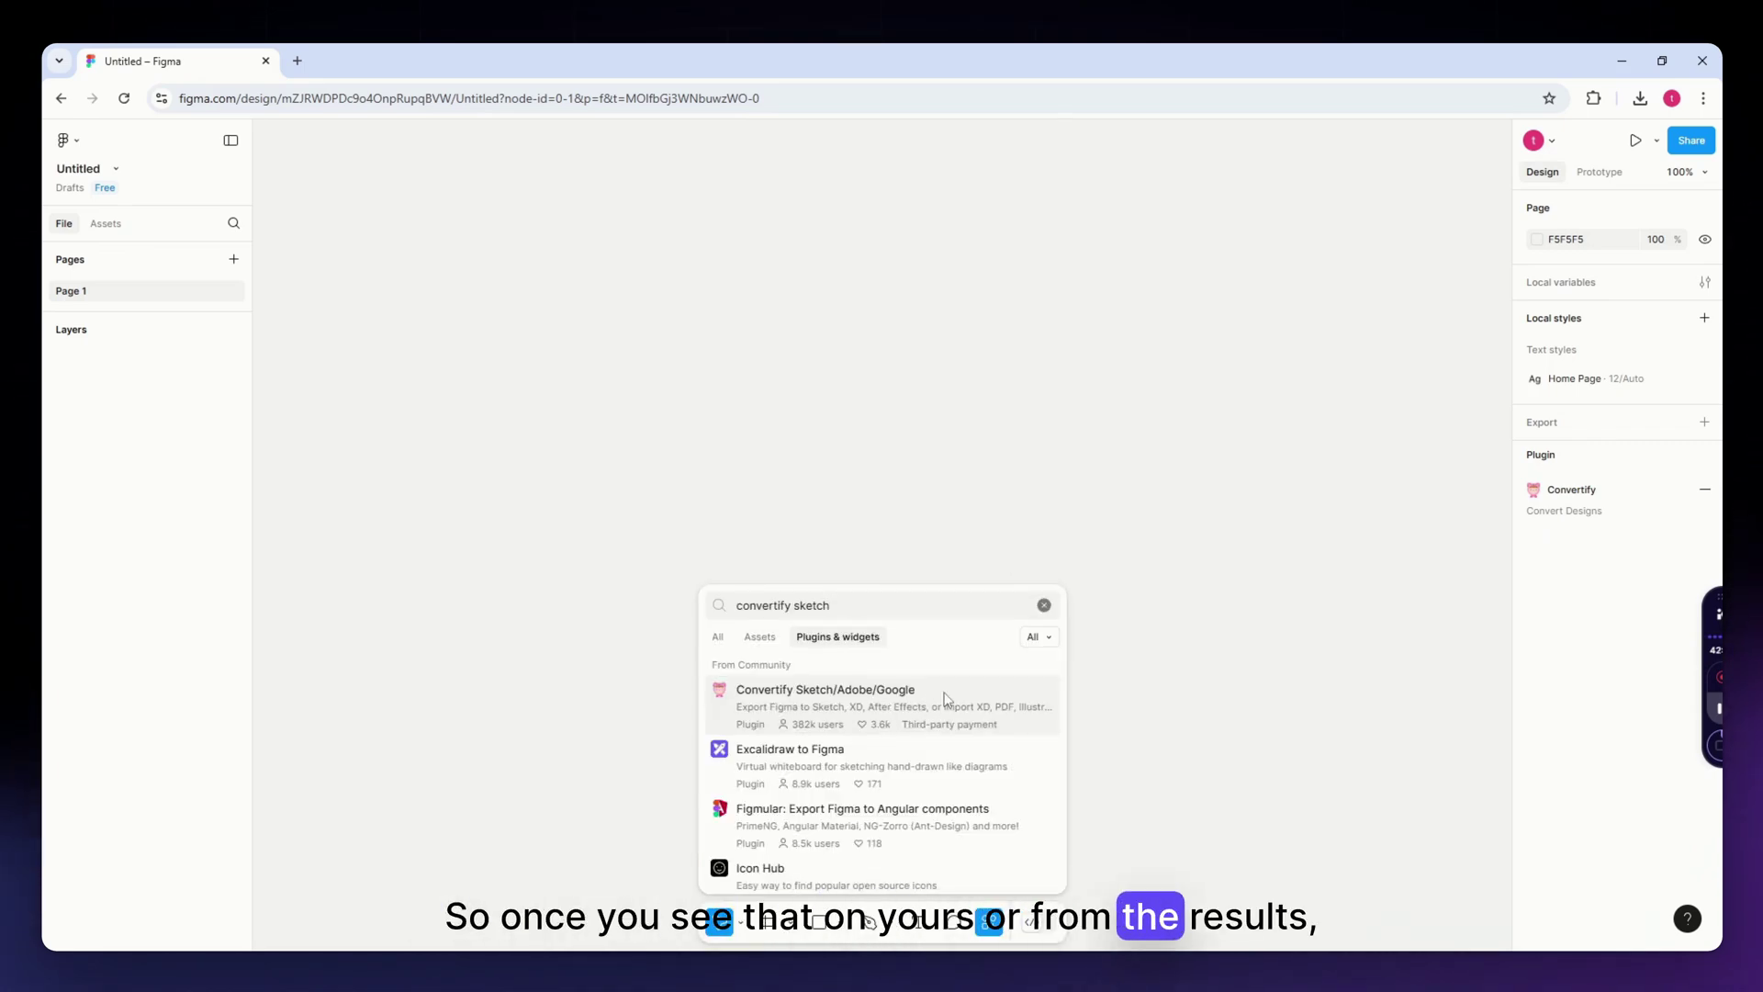
# Step: Open the Convertify Sketch/Adobe/Google detail page and save the plugin
pyautogui.click(946, 698)
pyautogui.scroll(-2, 1010, 773)
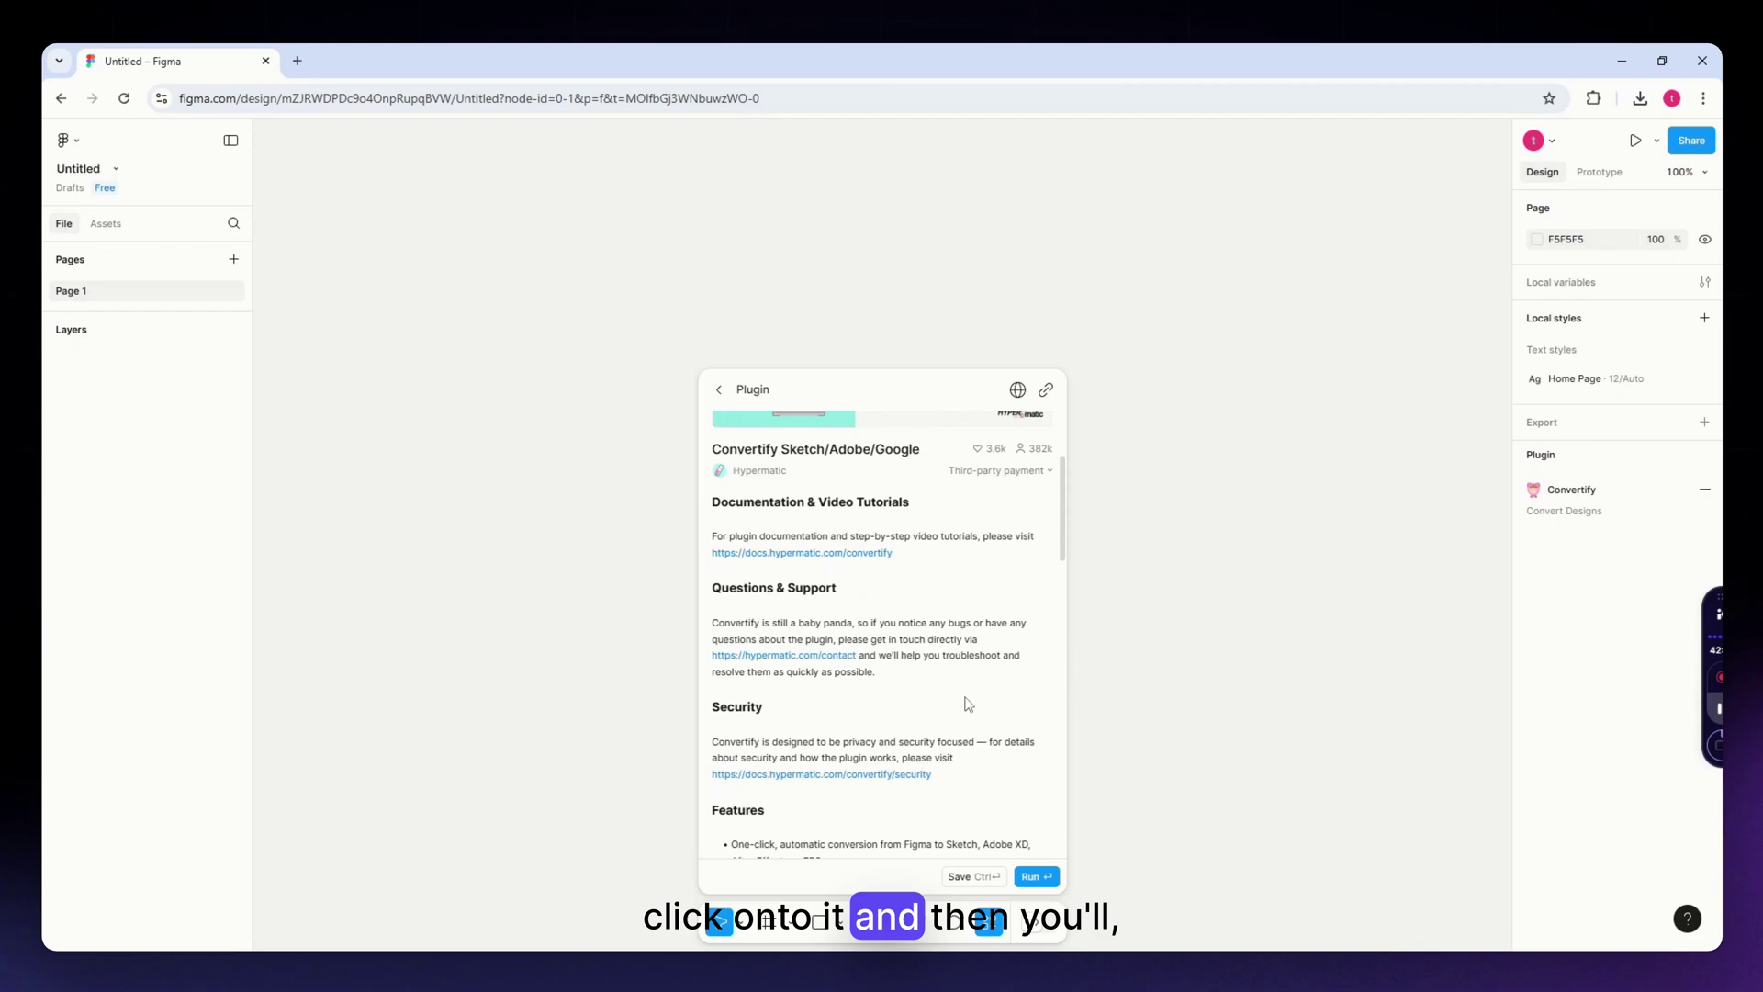
pyautogui.scroll(2, 967, 705)
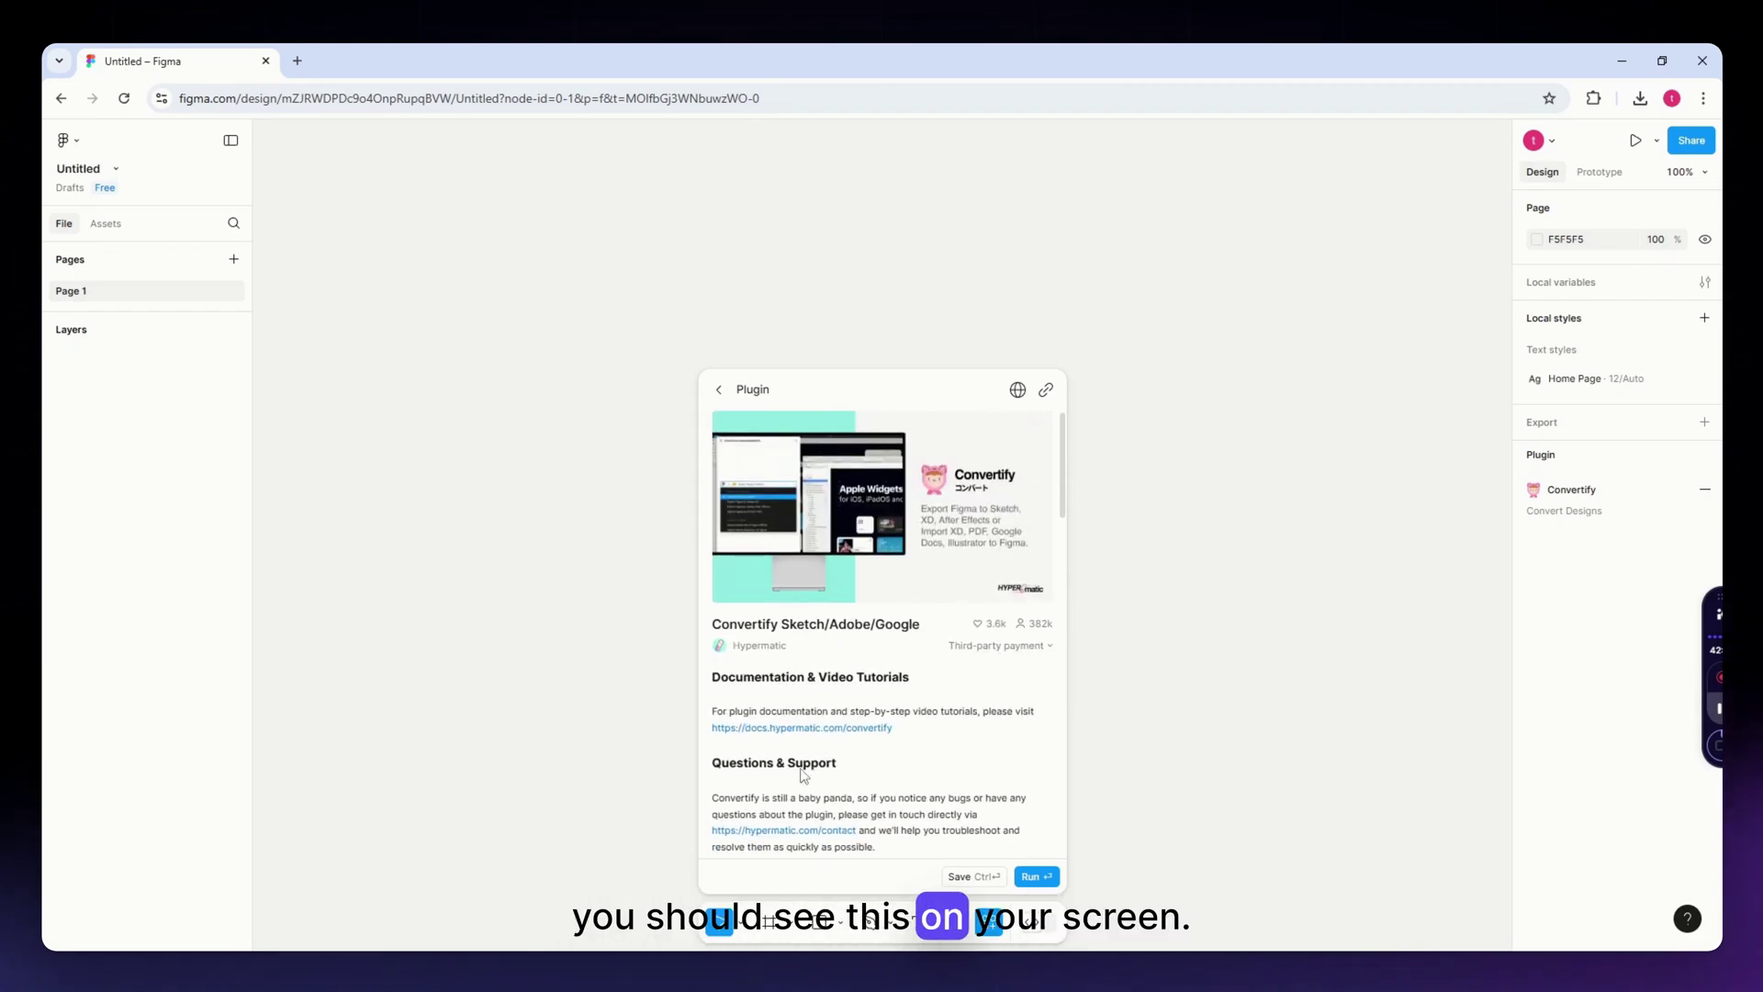
pyautogui.scroll(-1, 803, 776)
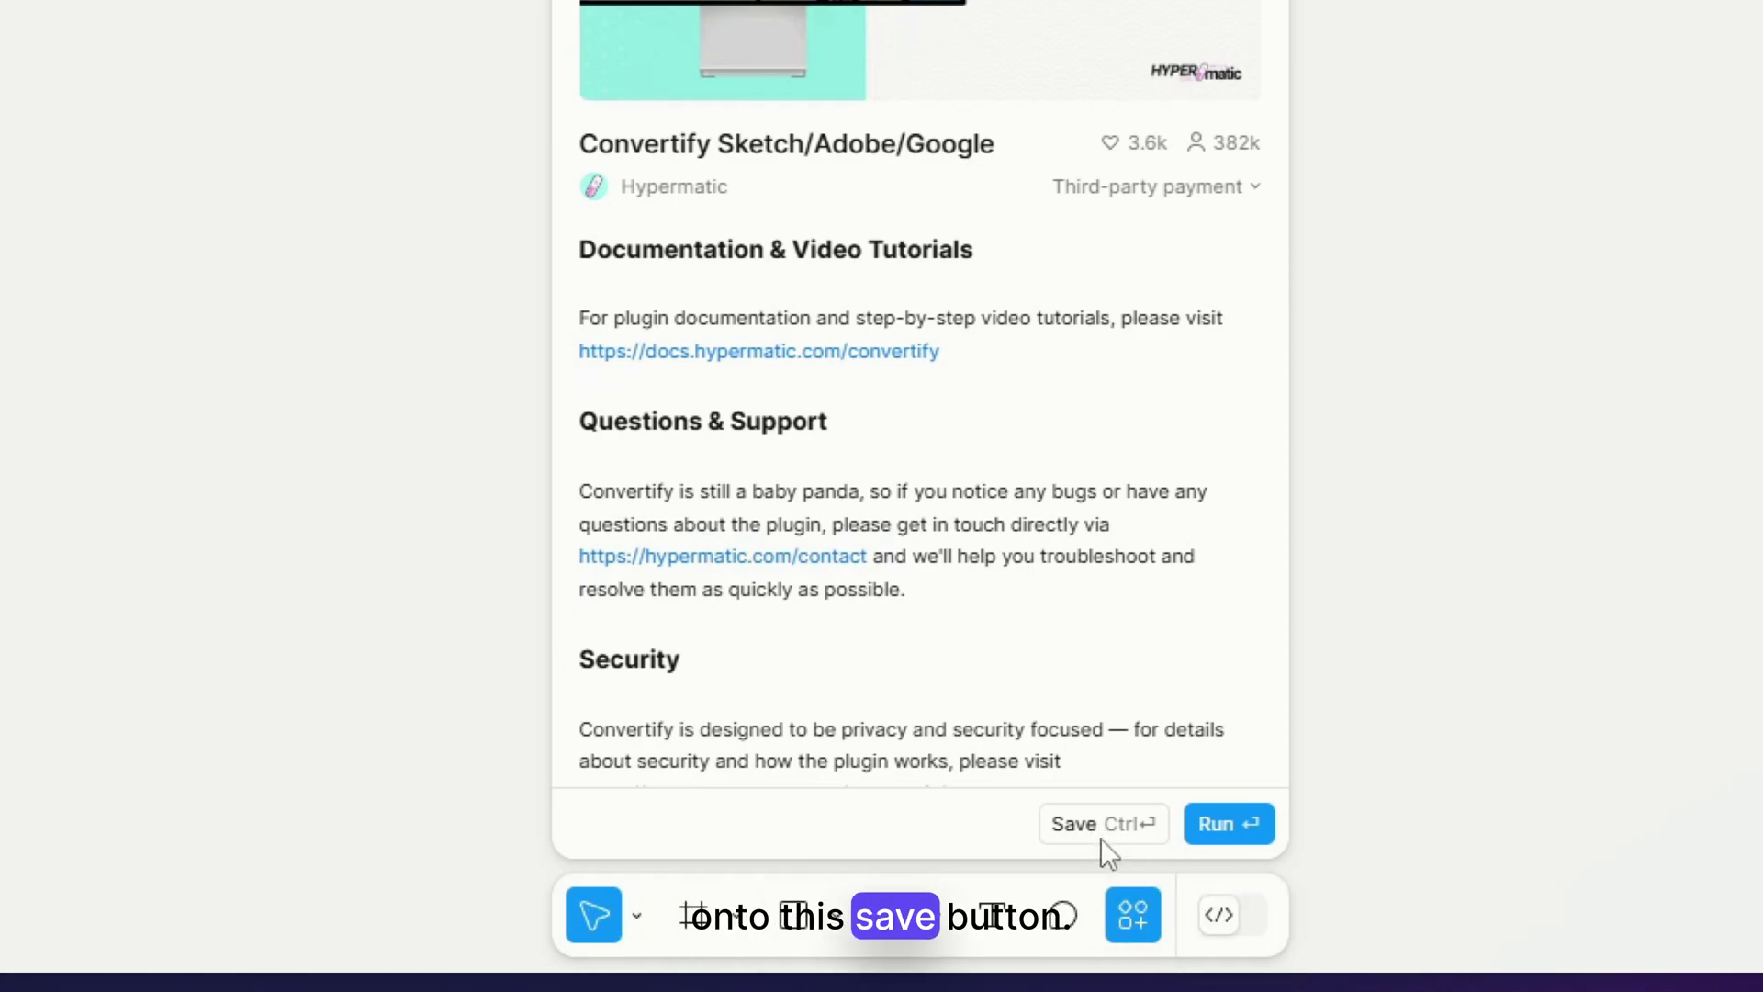
pyautogui.click(1107, 827)
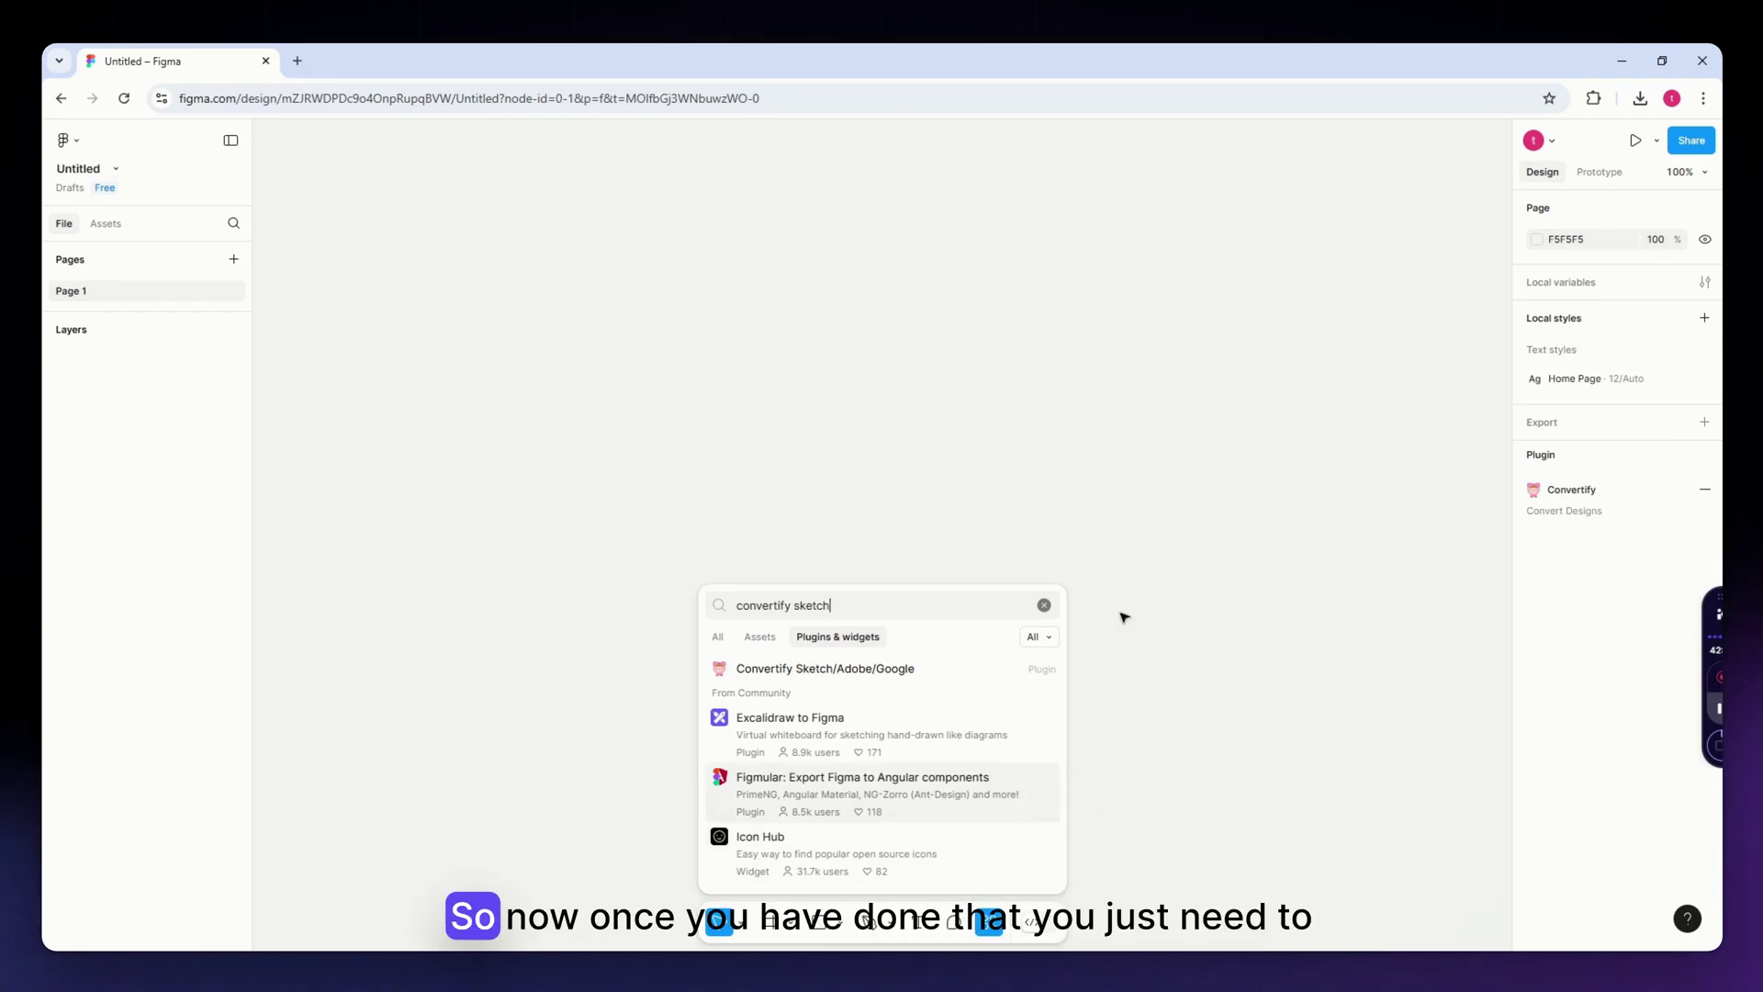
# Step: Clear the search and show Plugins > Saved plugins in the canvas context menu
pyautogui.click(1044, 605)
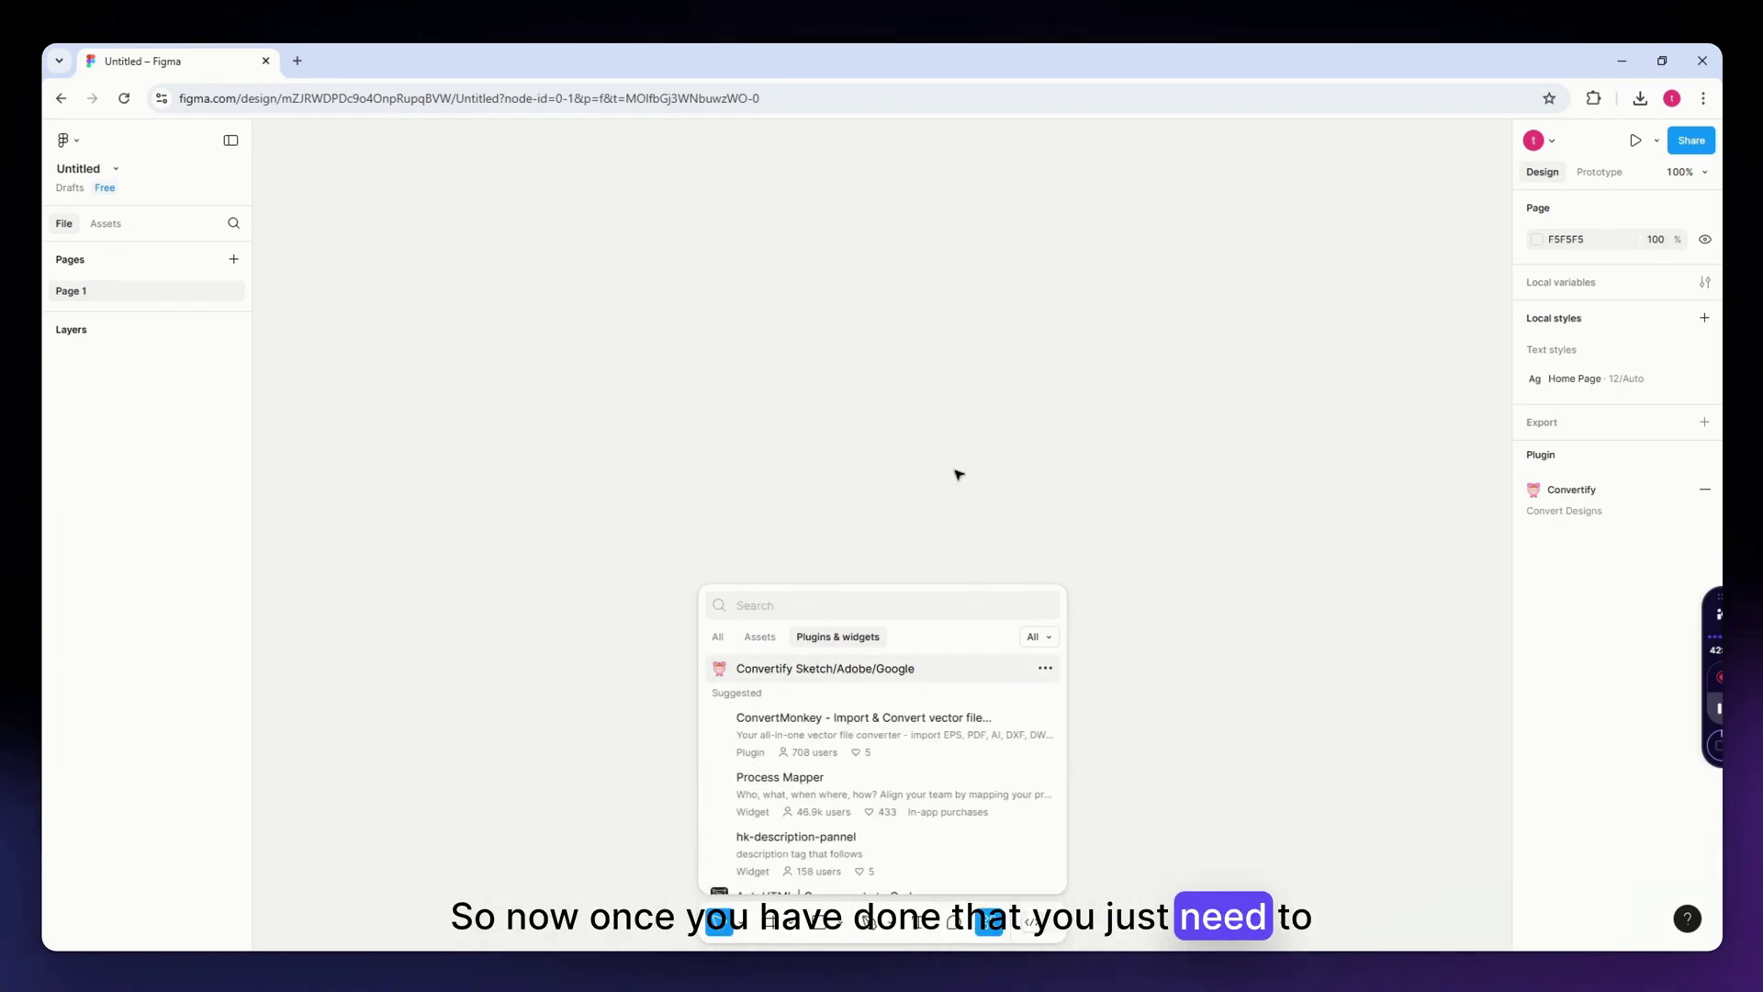
pyautogui.click(782, 422)
pyautogui.rightClick(782, 422)
pyautogui.click(633, 401)
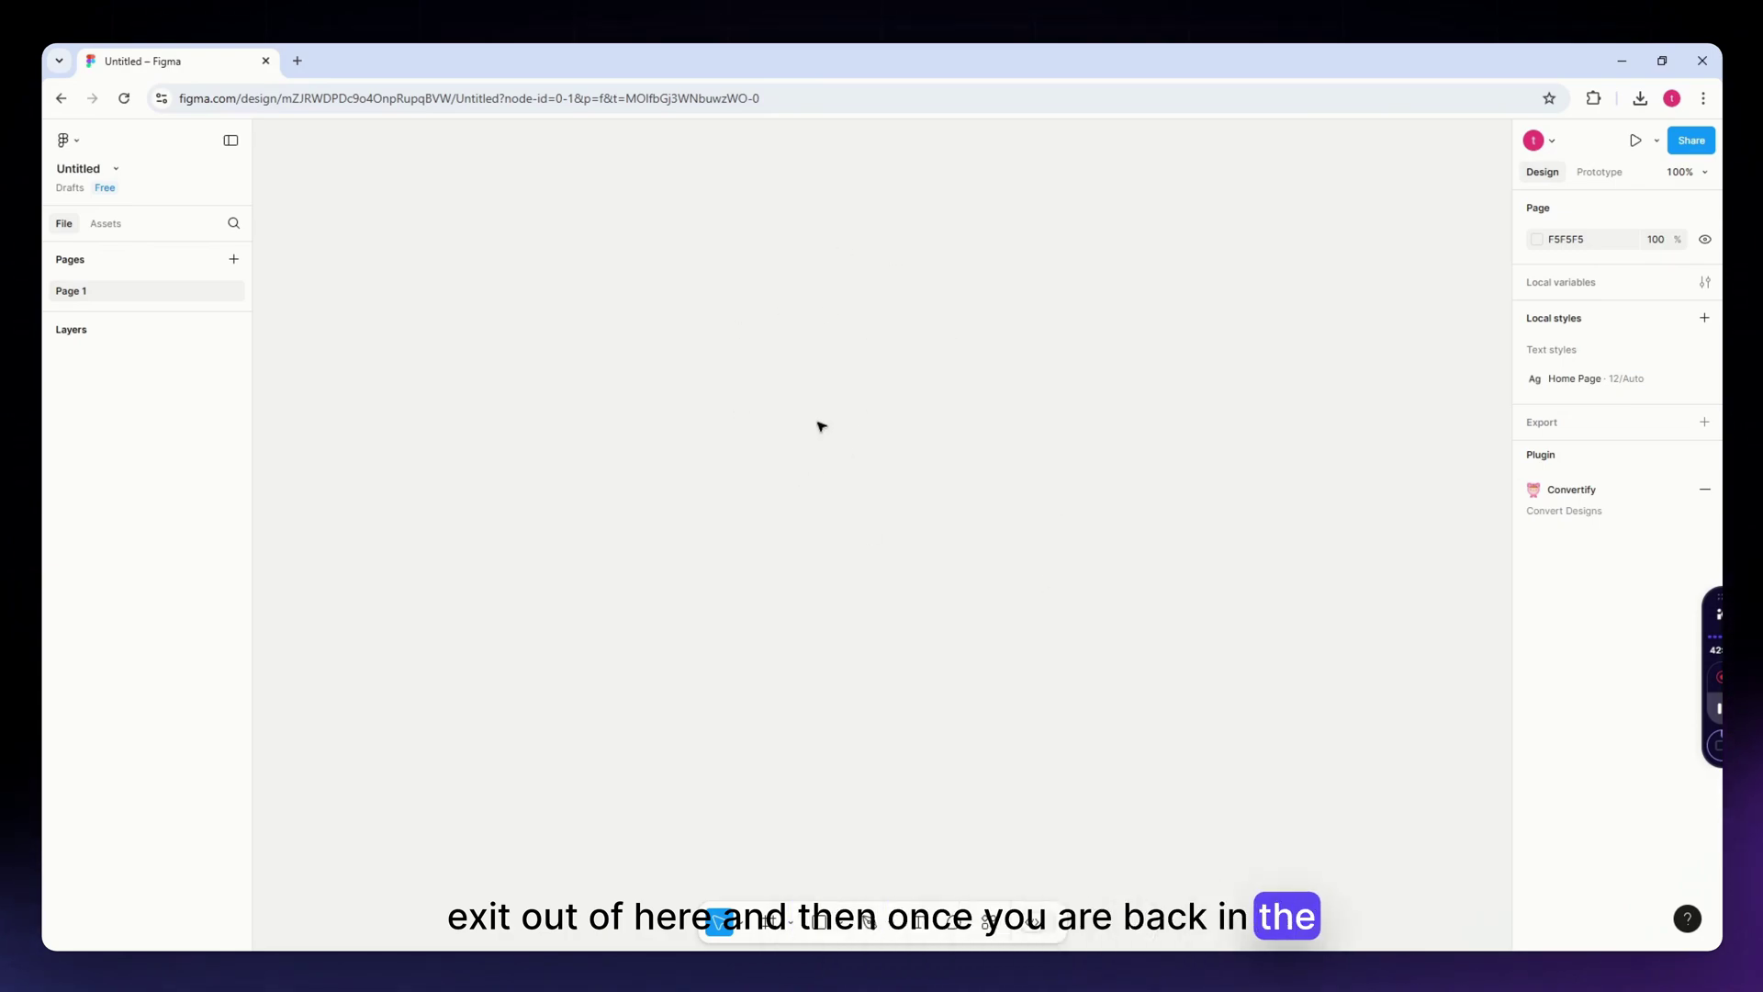
pyautogui.rightClick(740, 333)
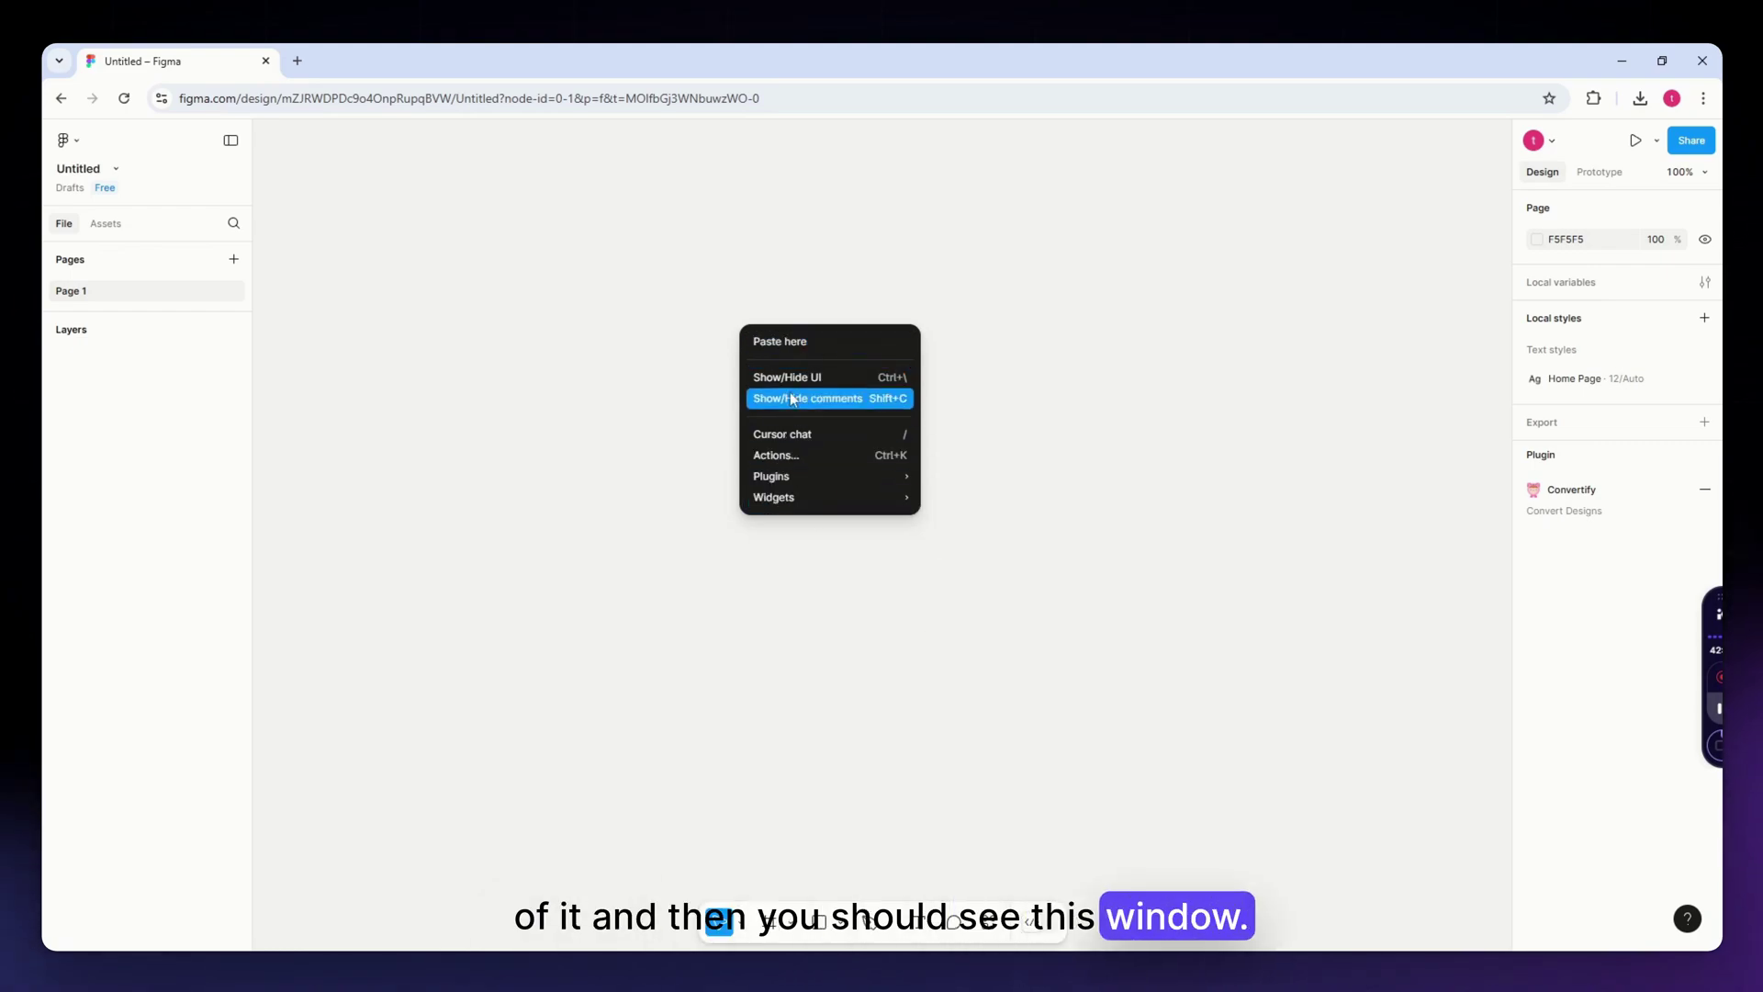
pyautogui.moveTo(783, 485)
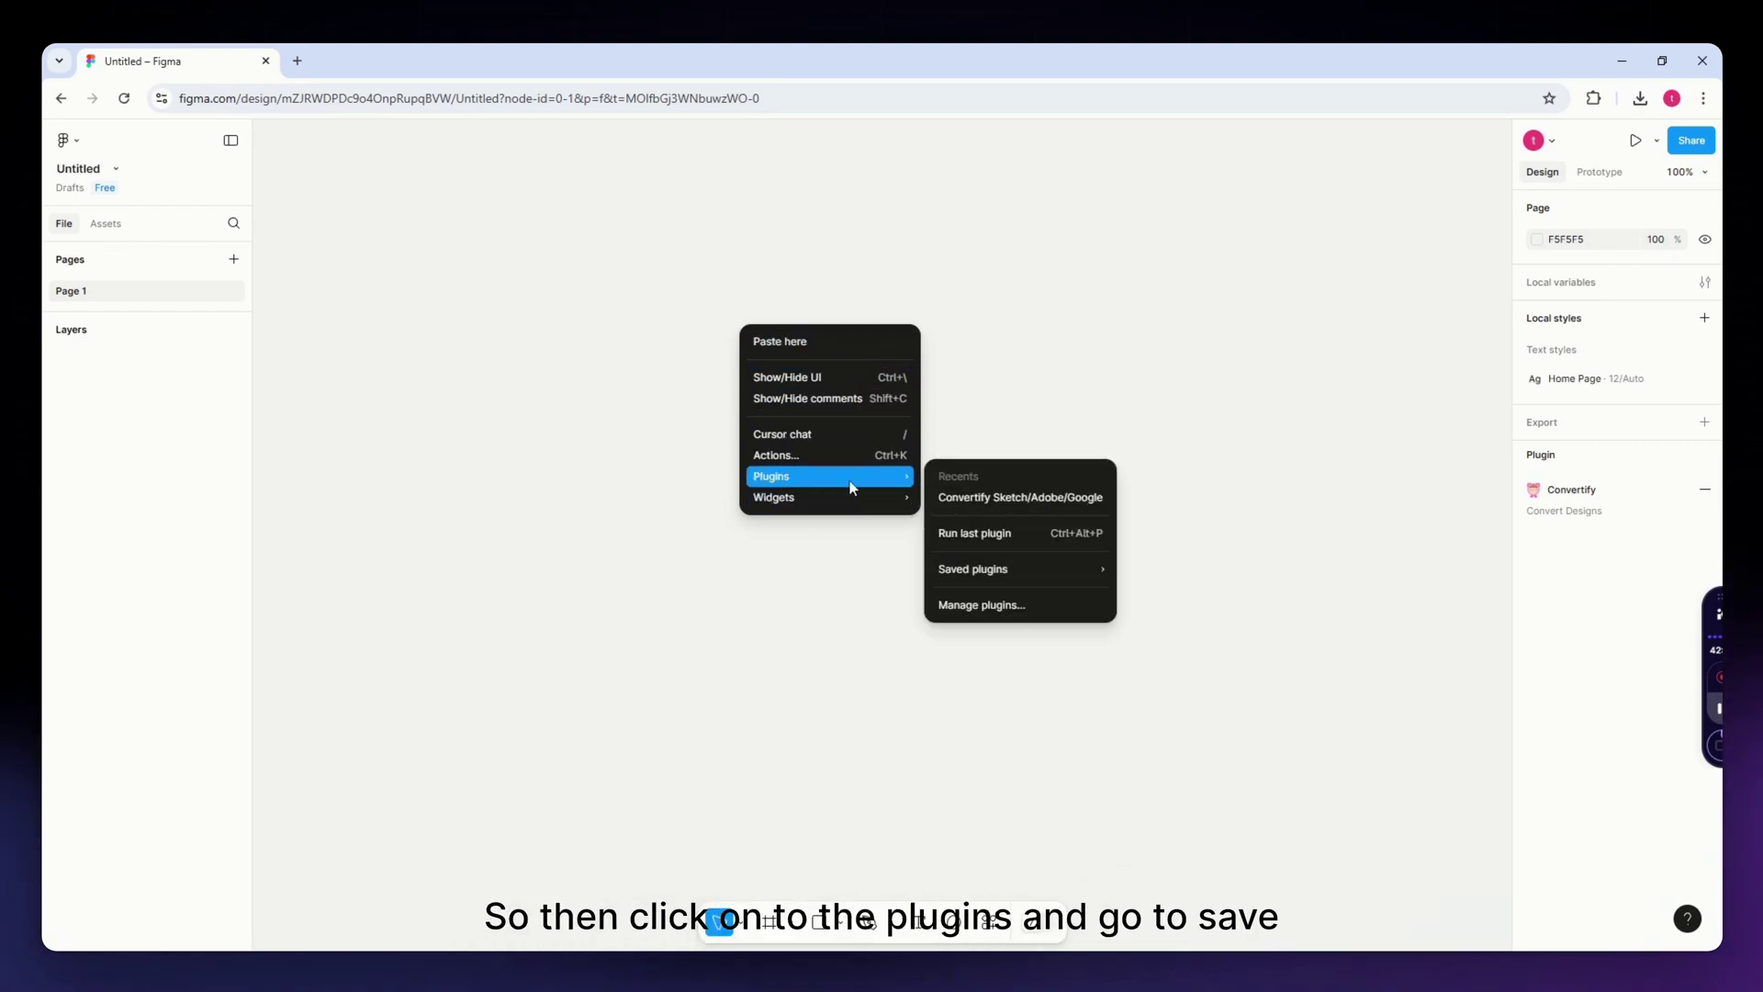
pyautogui.moveTo(1005, 572)
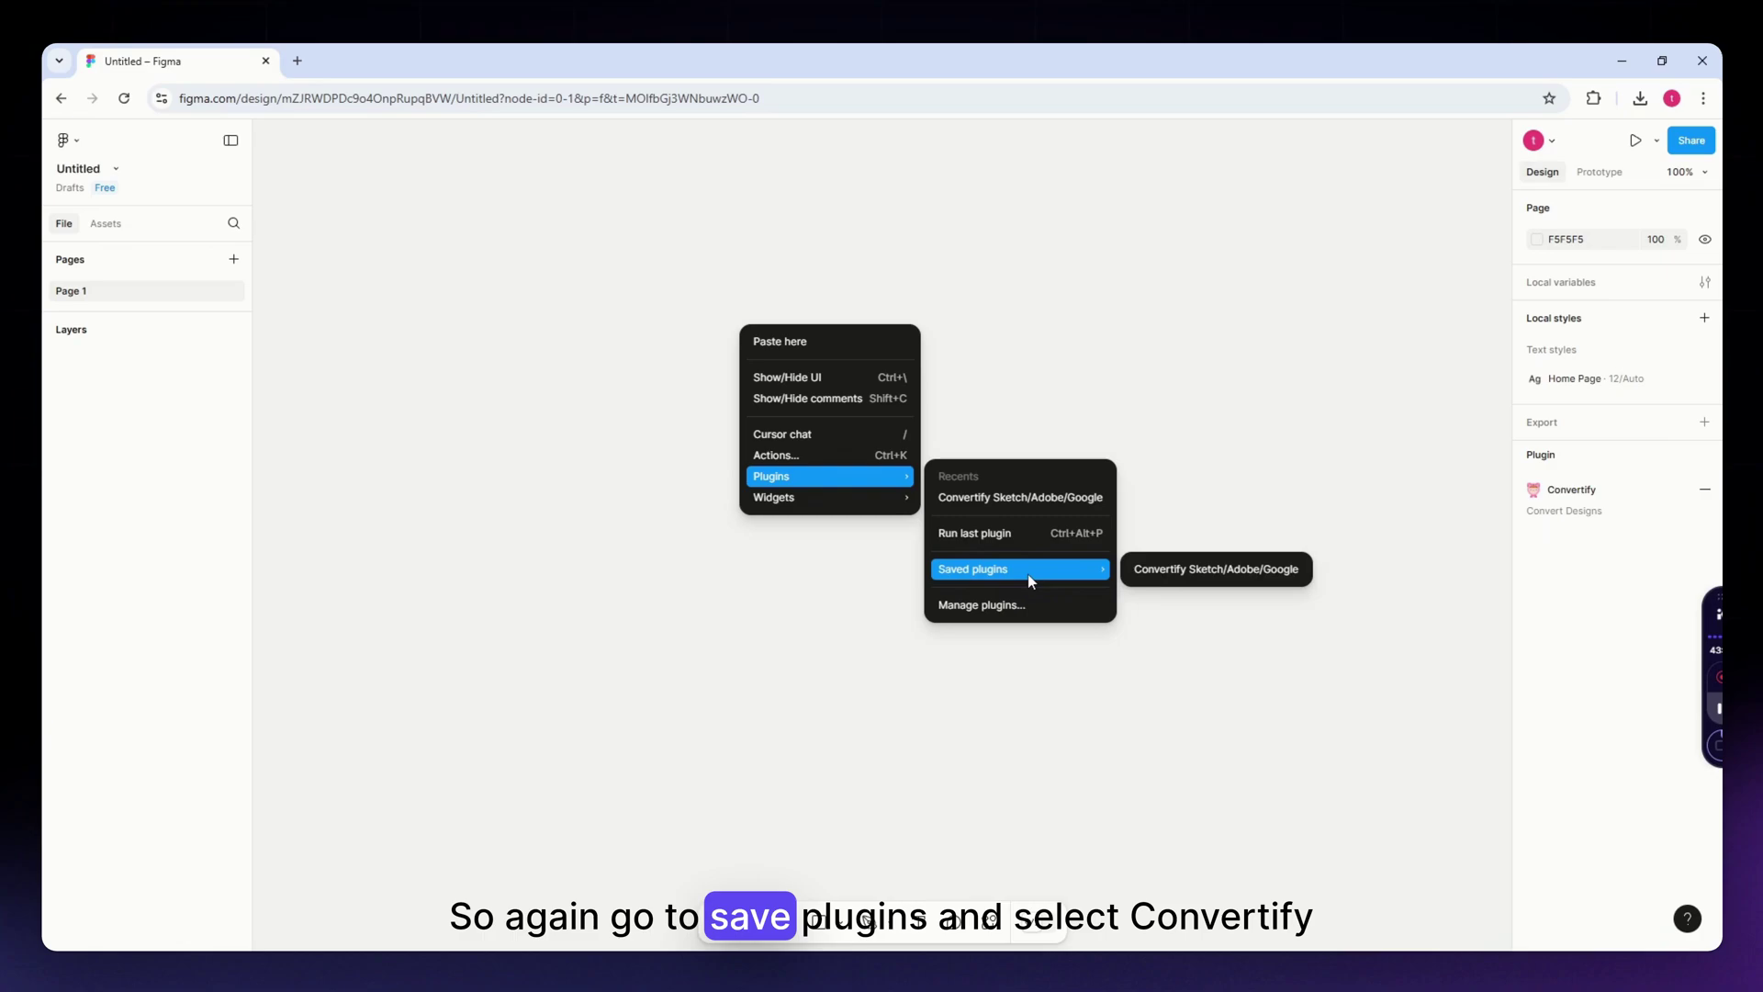
# Step: Run saved Convertify, reposition its window, and browse the Export and Import conversion types
pyautogui.click(1175, 572)
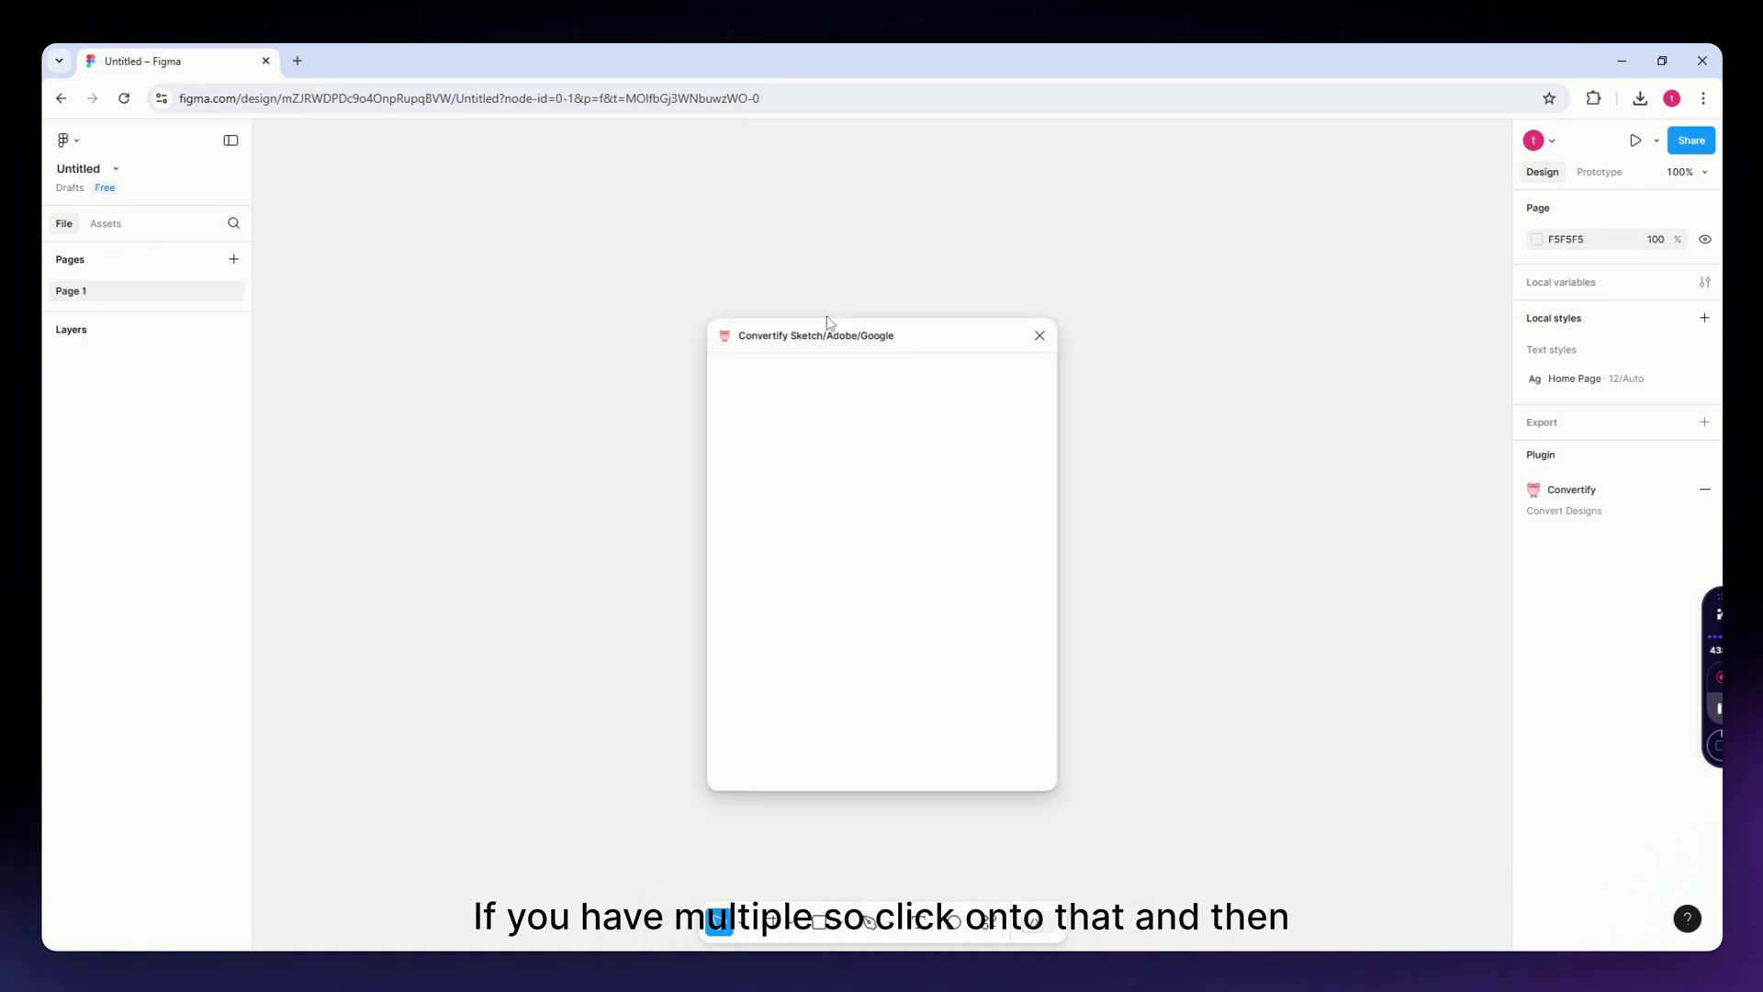
pyautogui.moveTo(936, 341); pyautogui.dragTo(1112, 291)
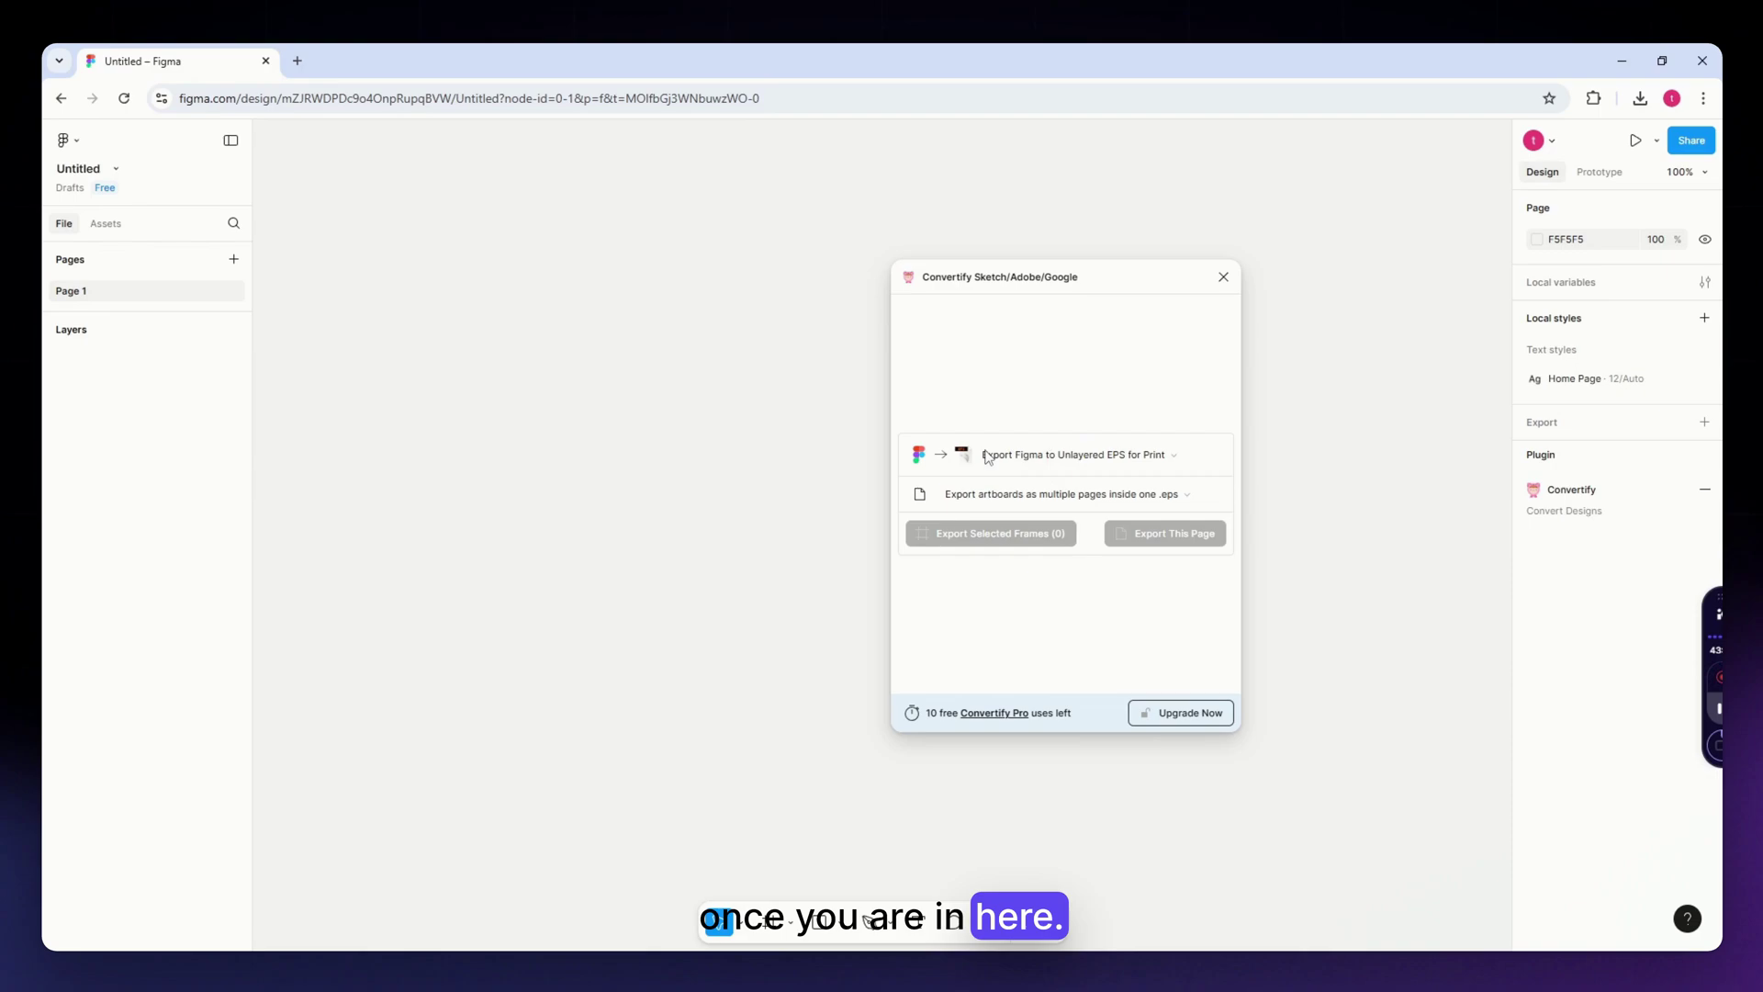
pyautogui.click(1024, 463)
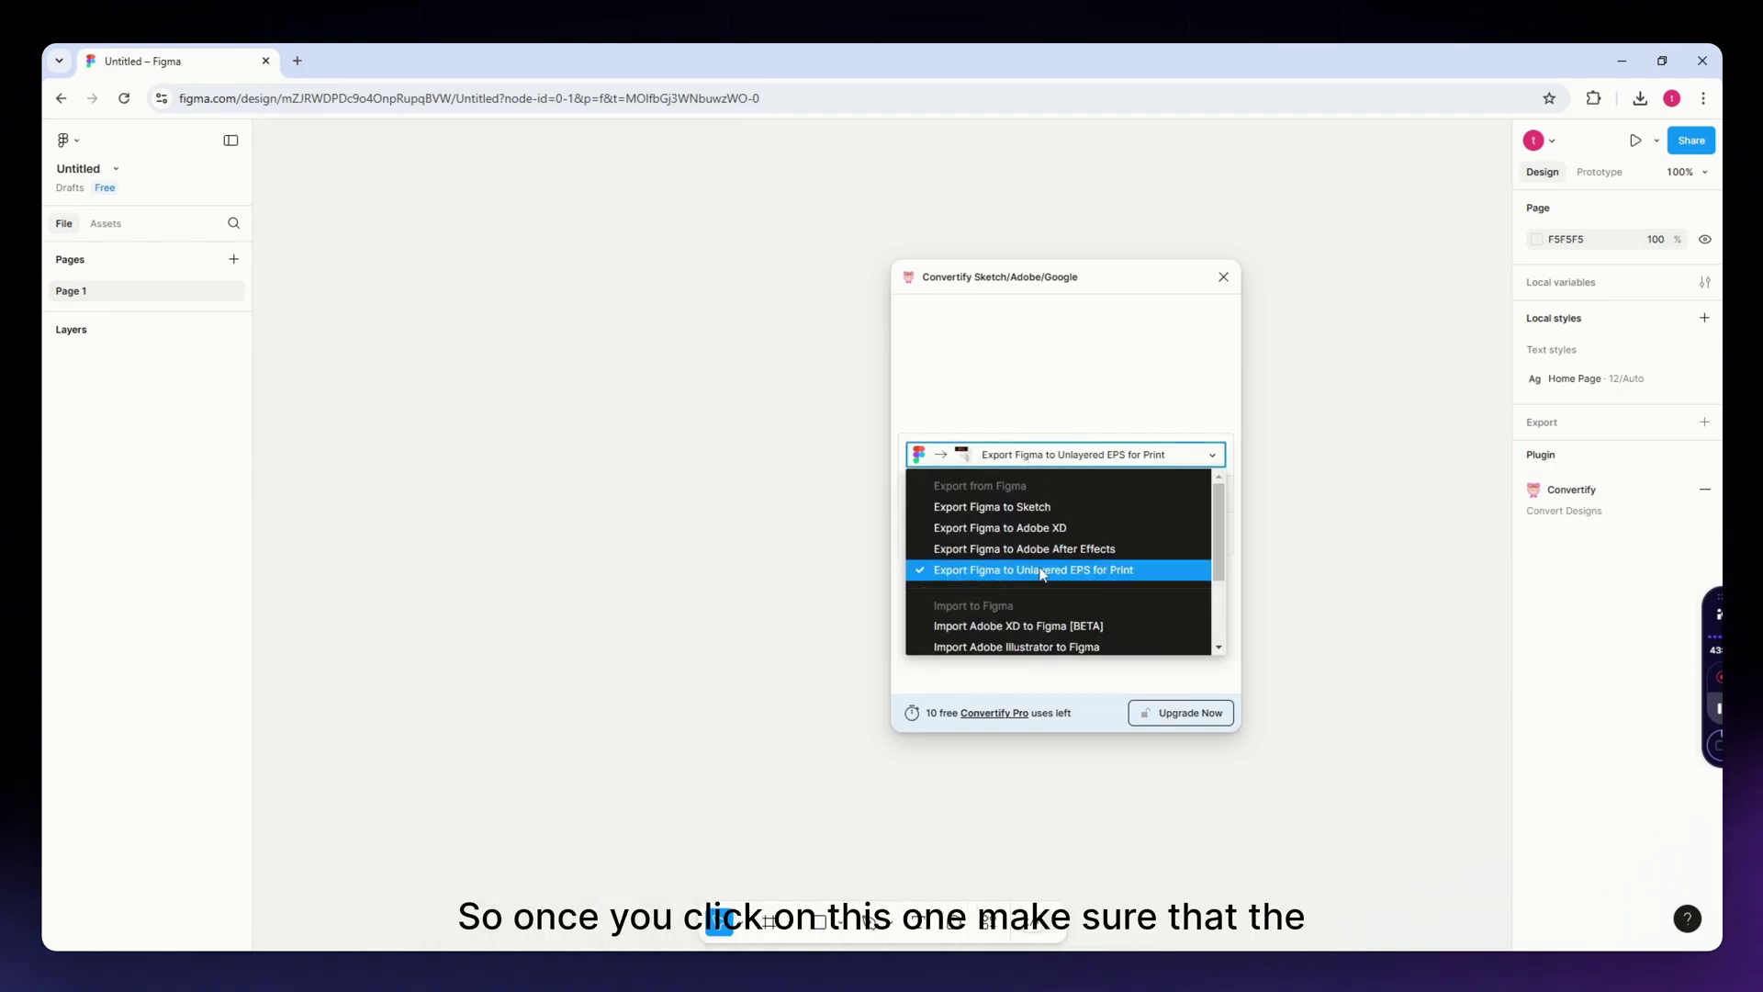
pyautogui.scroll(-1, 1036, 564)
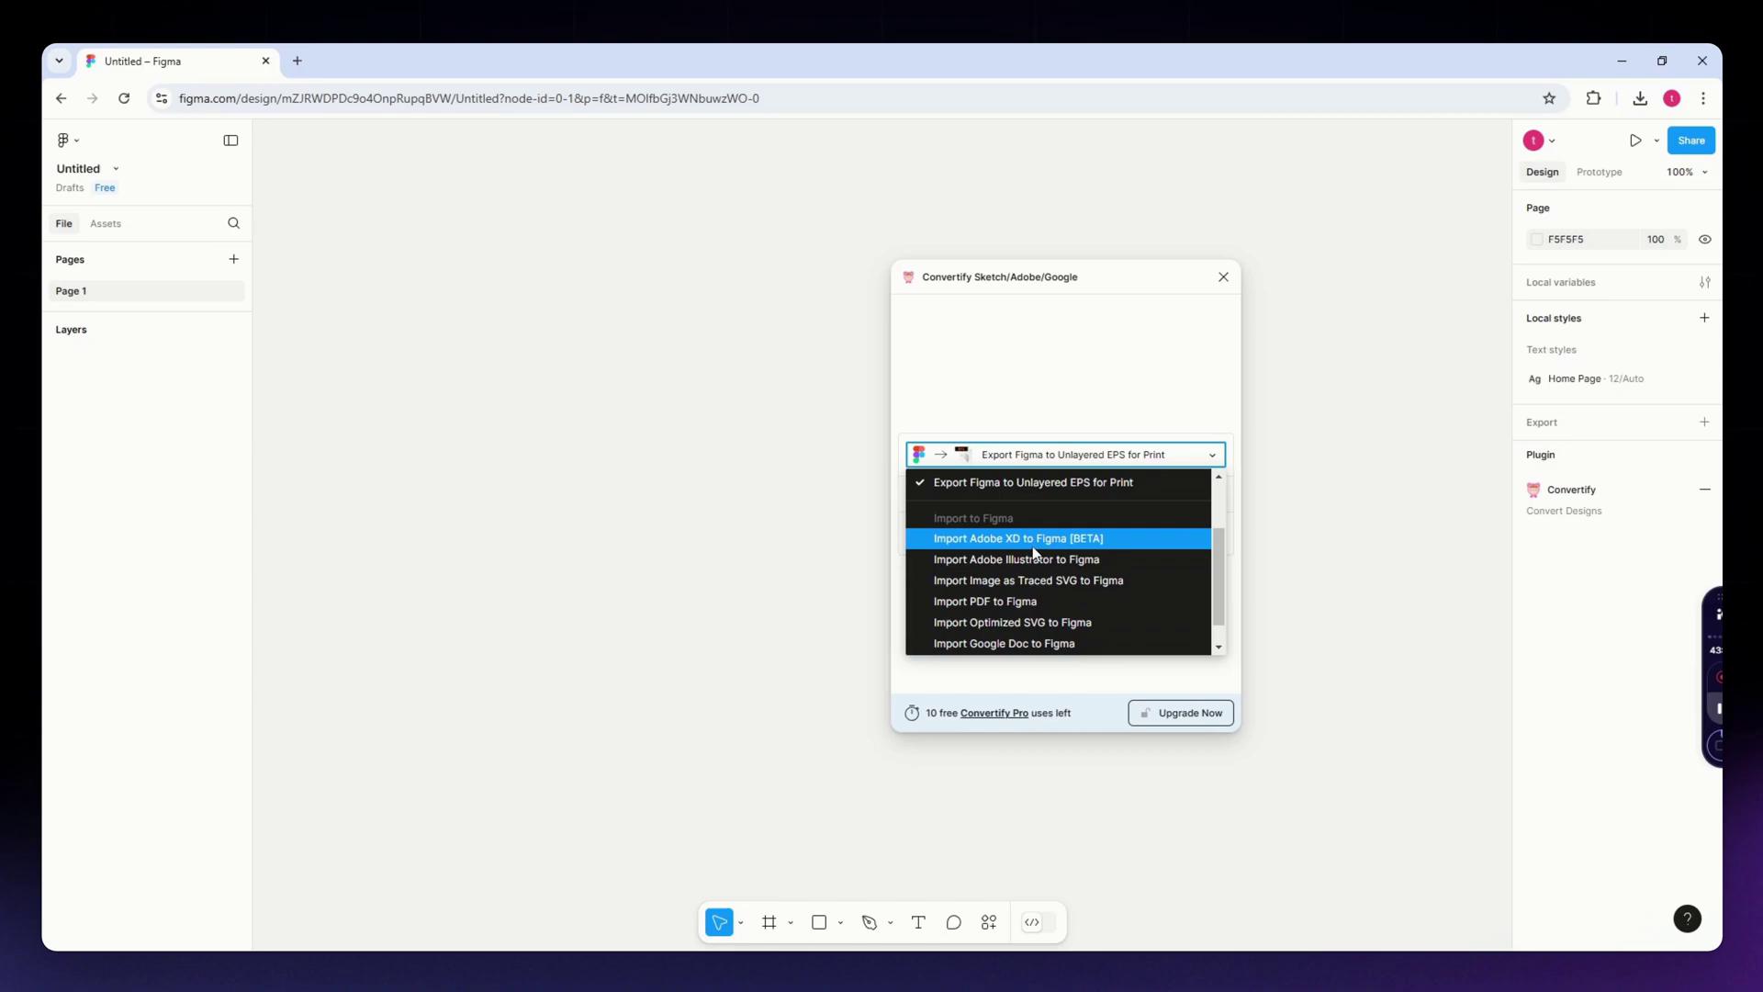
pyautogui.scroll(-1, 1074, 574)
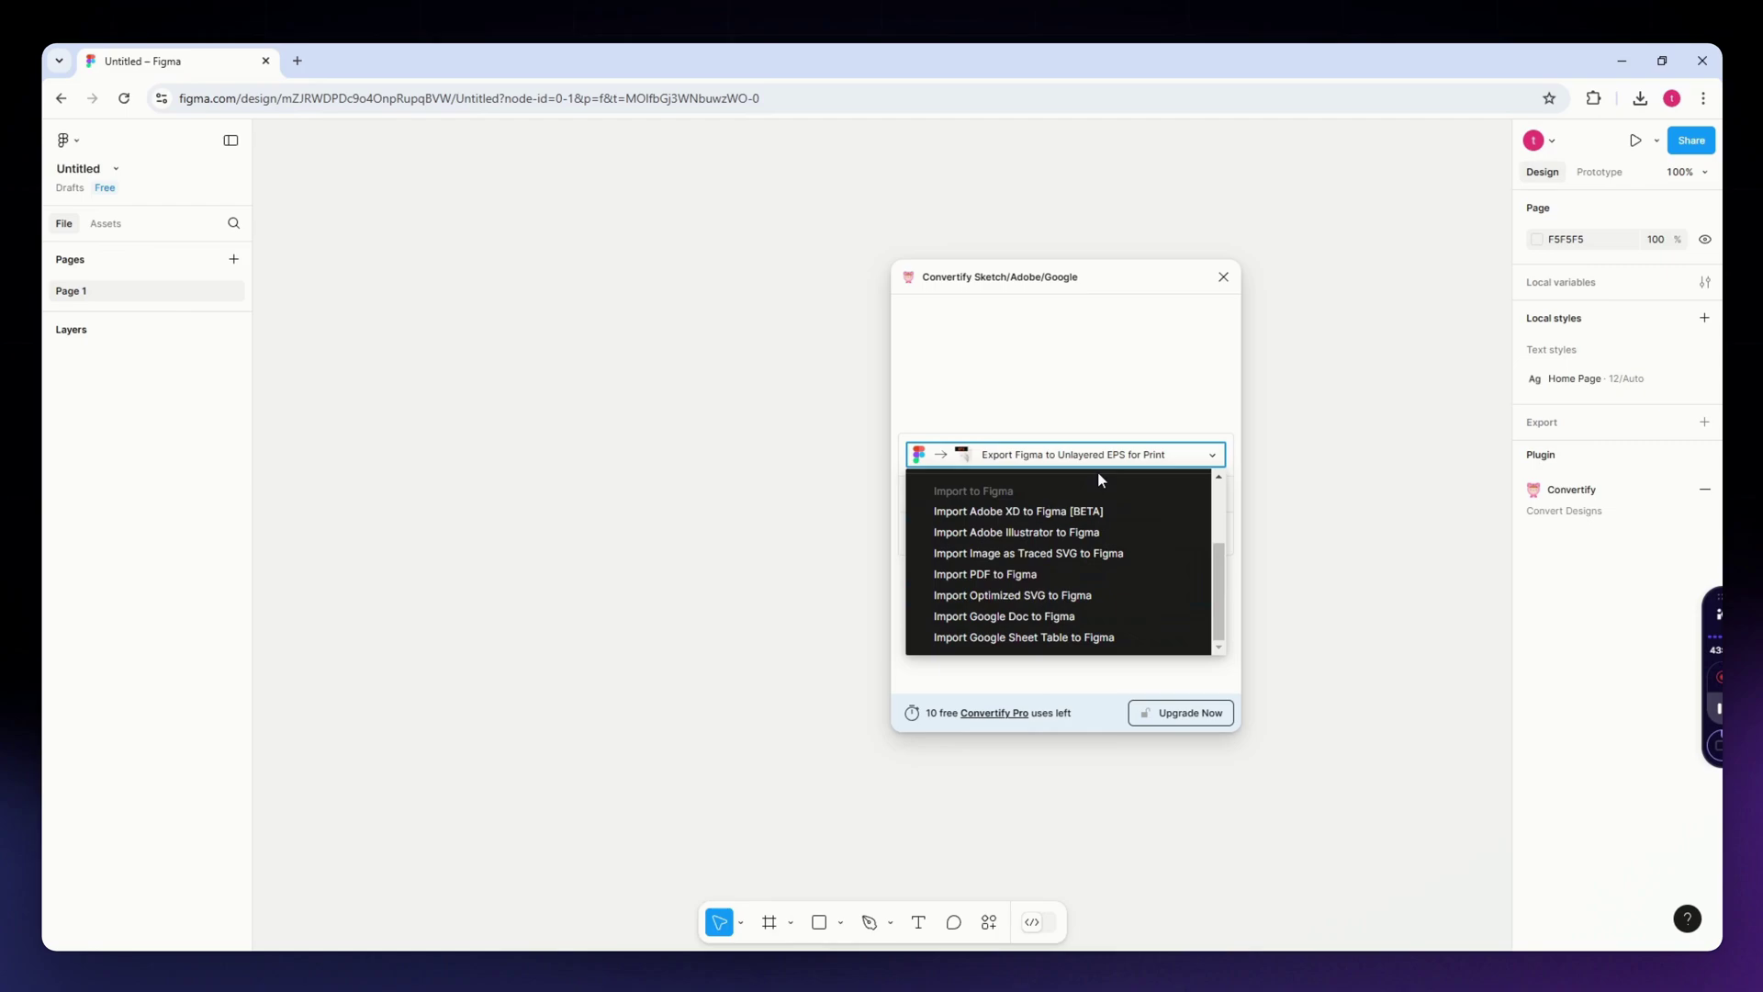
pyautogui.scroll(2, 1129, 588)
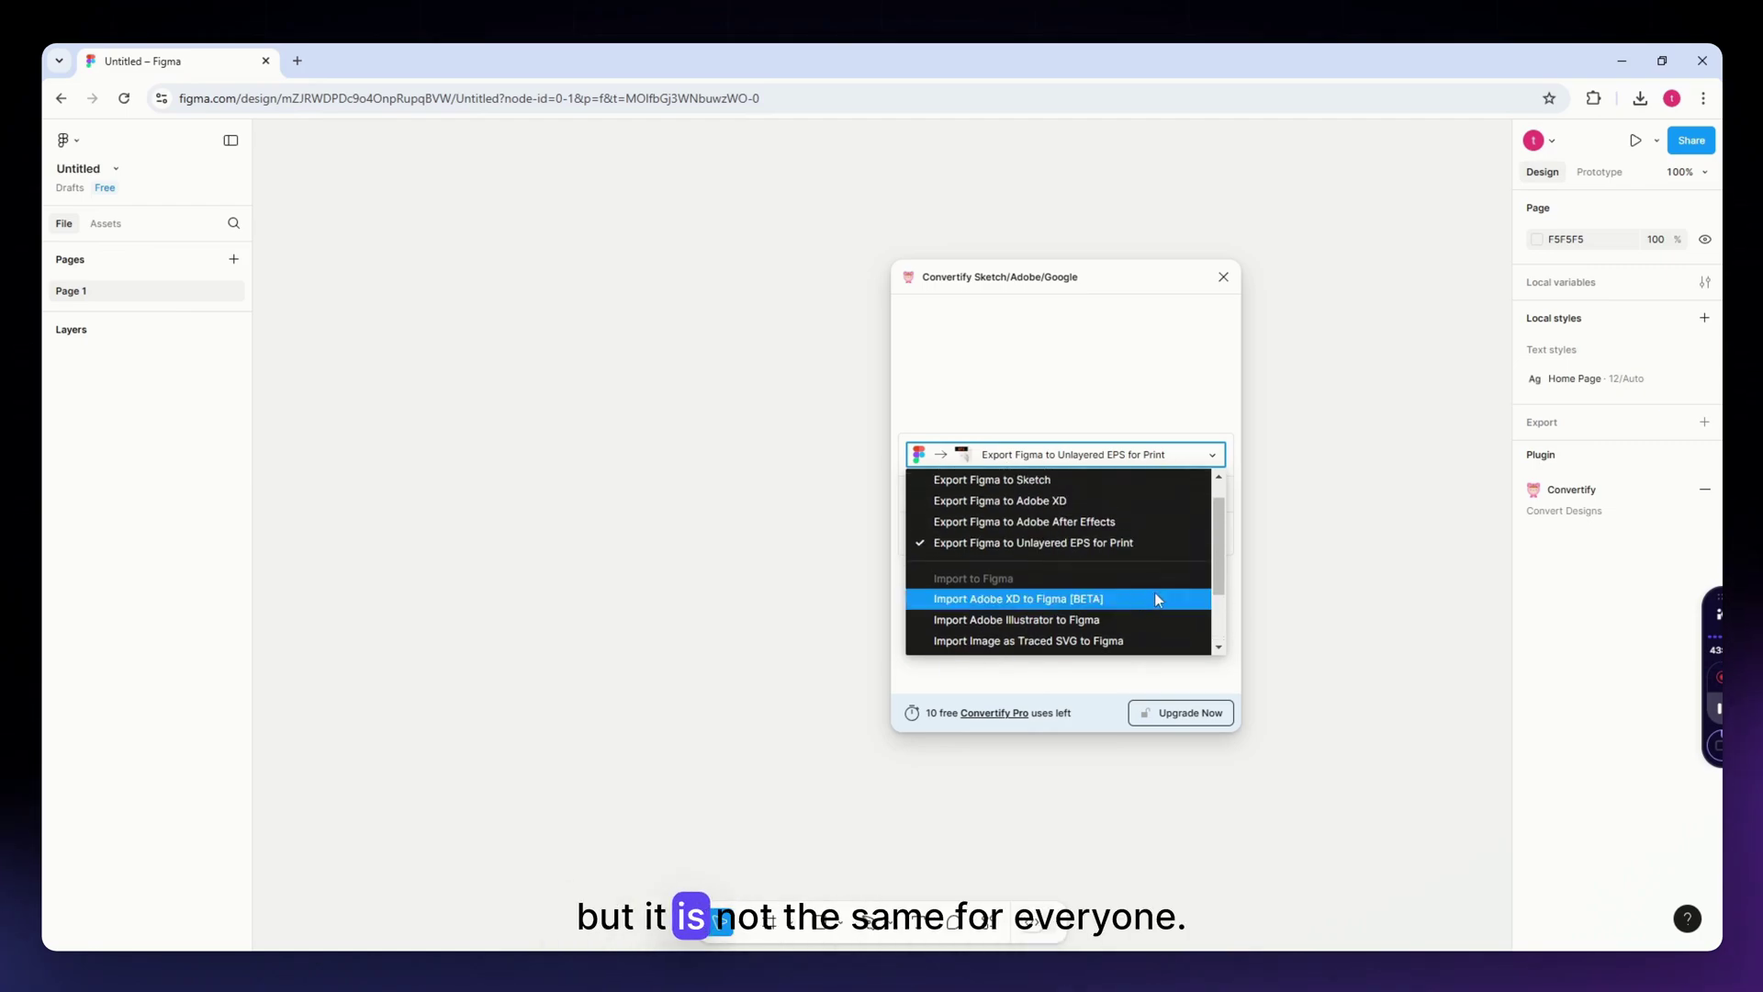
pyautogui.scroll(-3, 1085, 606)
pyautogui.scroll(4, 1083, 604)
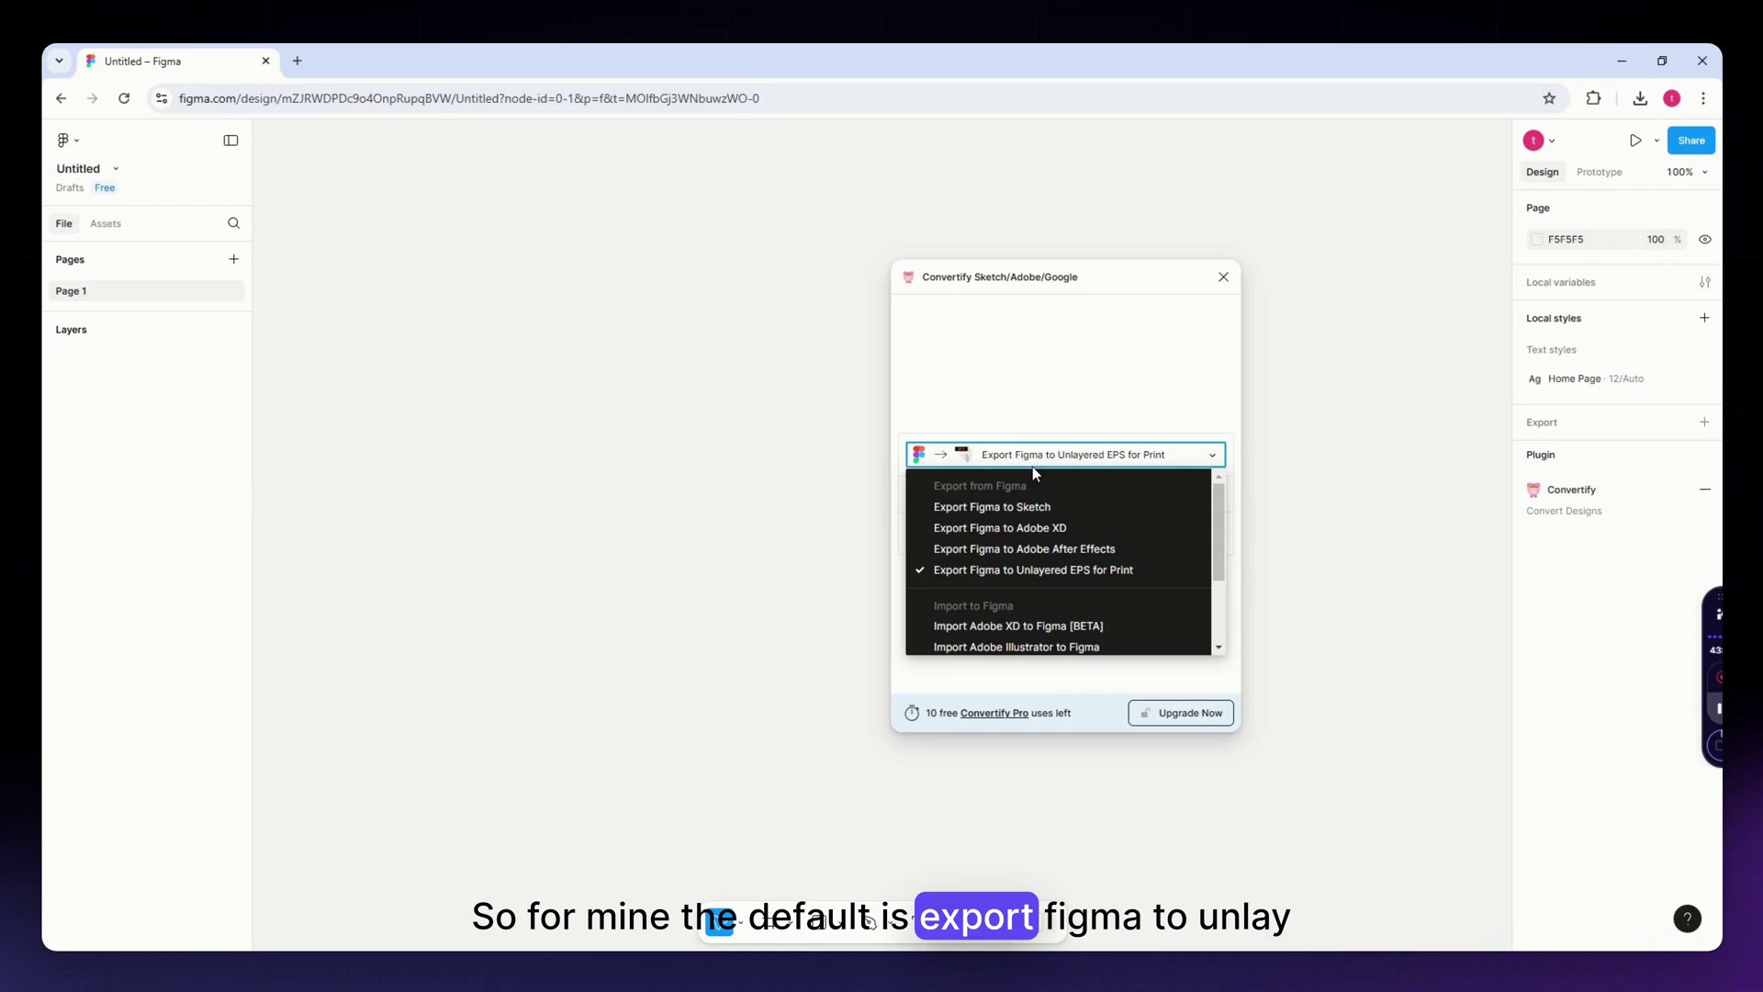
pyautogui.scroll(-1, 1089, 584)
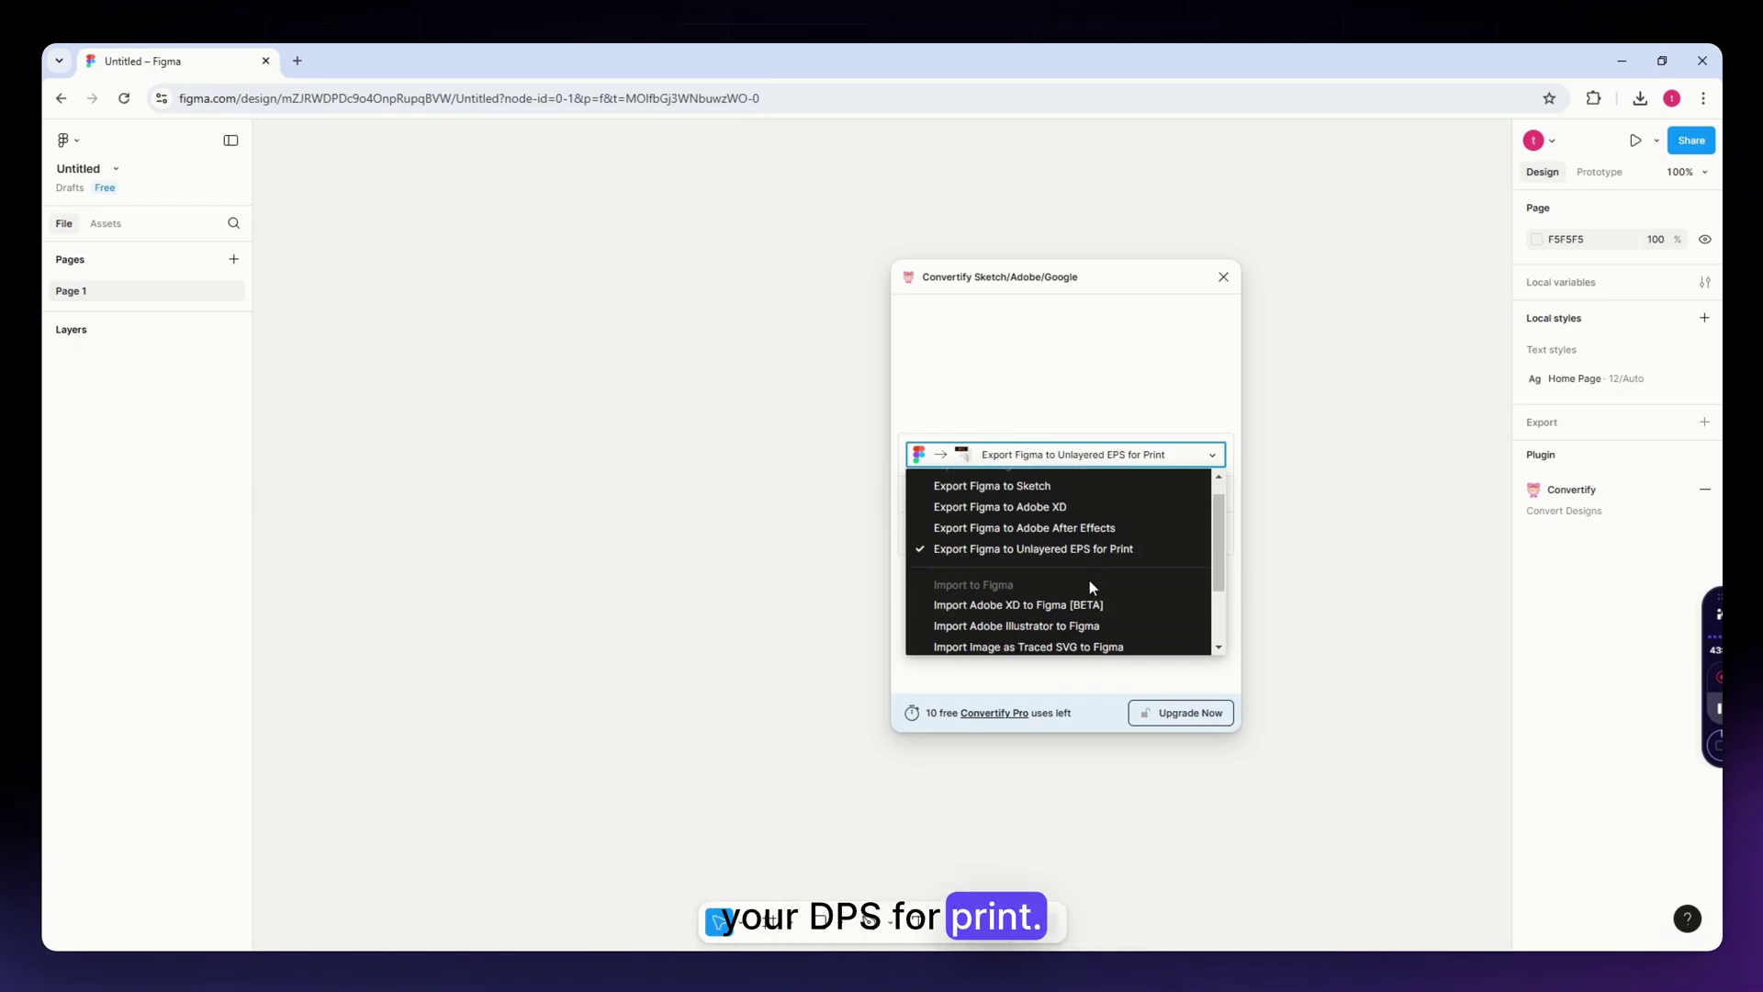
pyautogui.scroll(-3, 1090, 586)
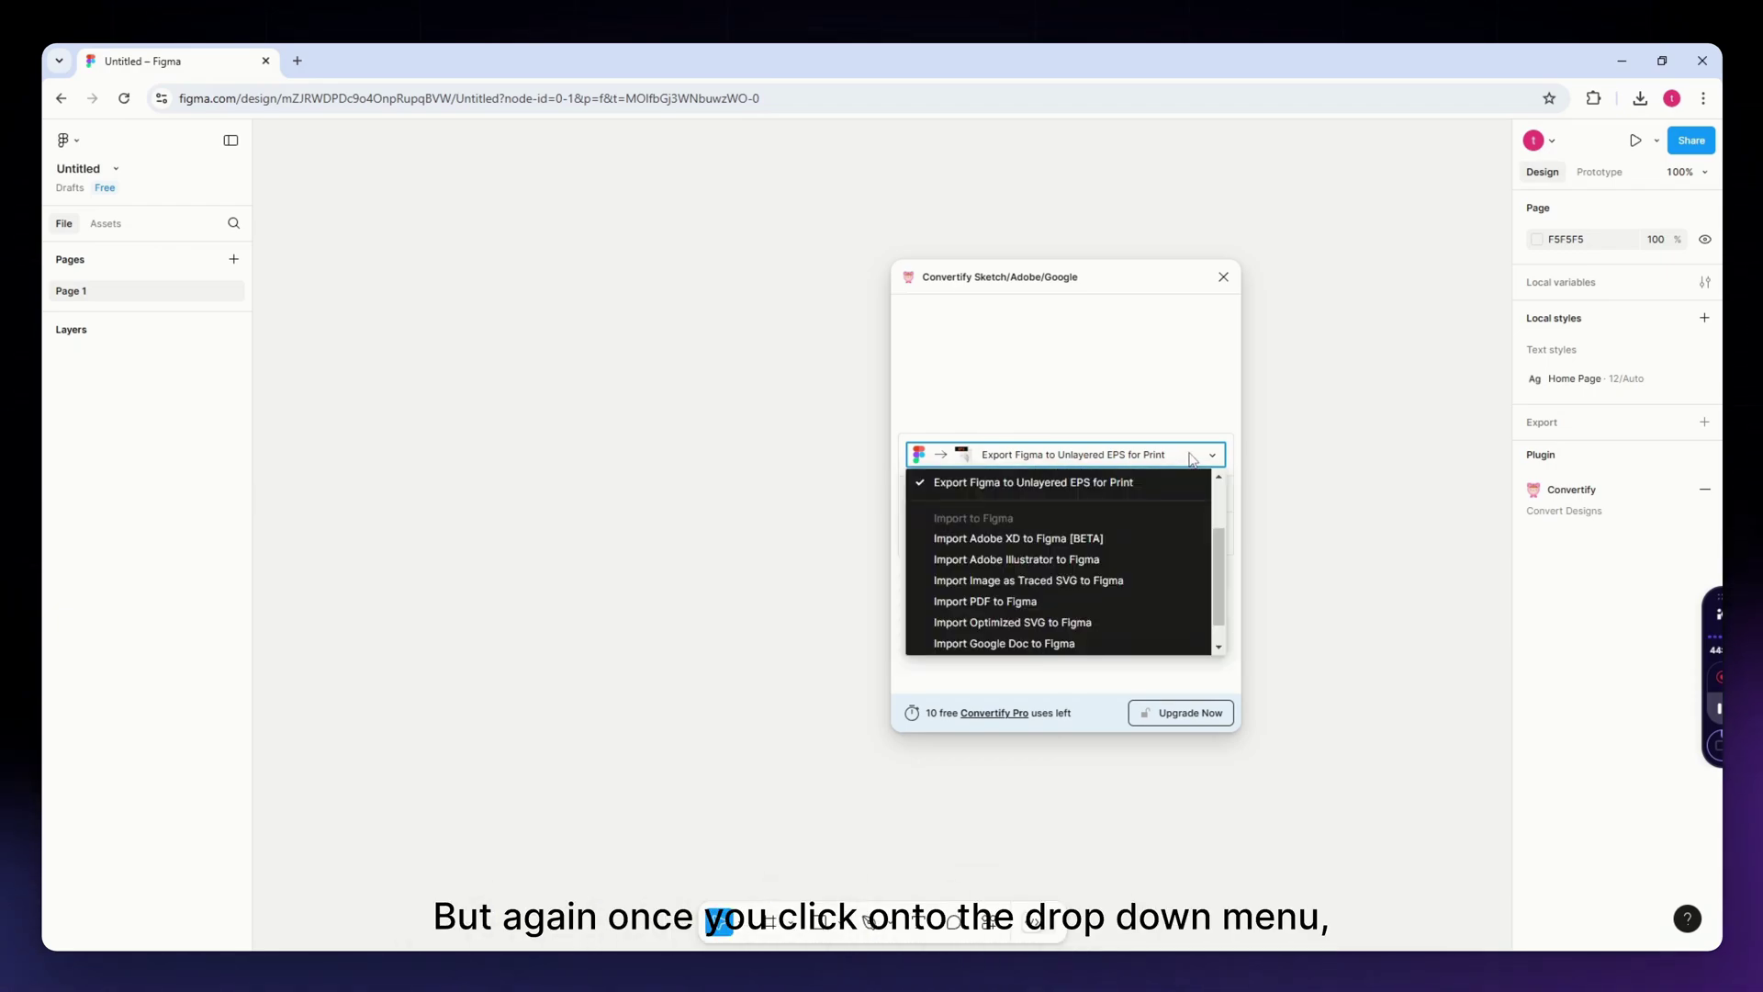
pyautogui.scroll(-1, 1068, 554)
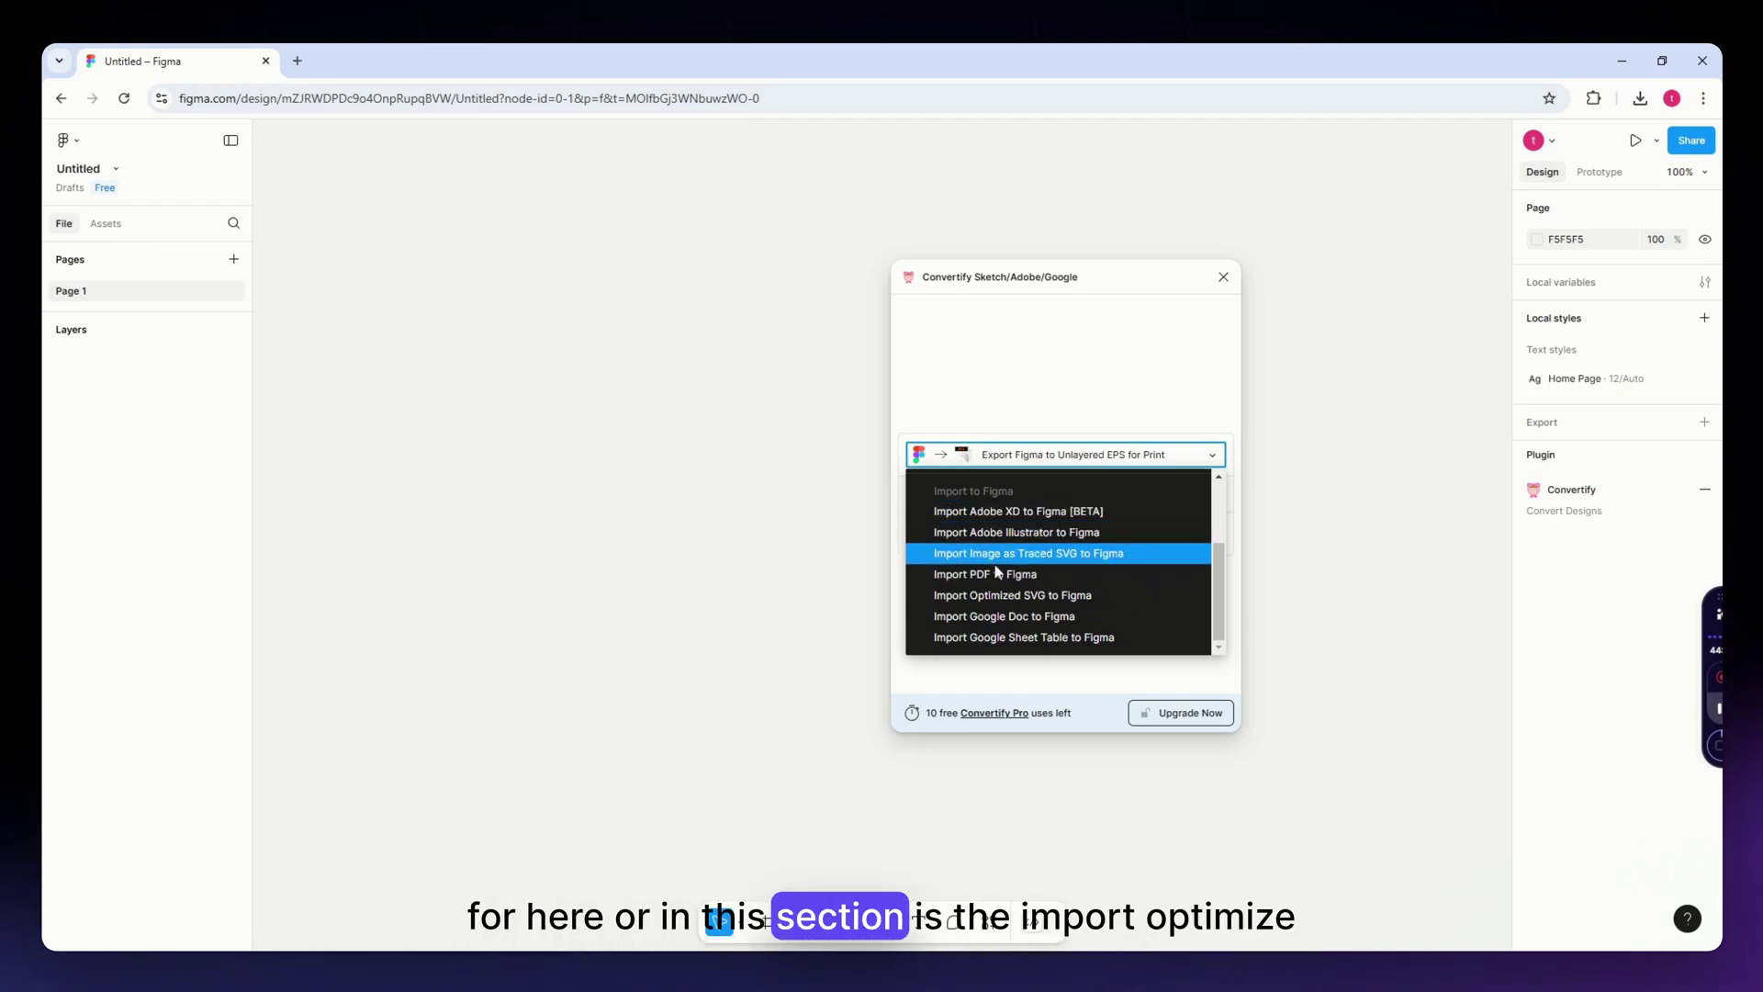
# Step: Choose 'Import Optimized SVG to Figma' as the Convertify conversion
pyautogui.click(1074, 596)
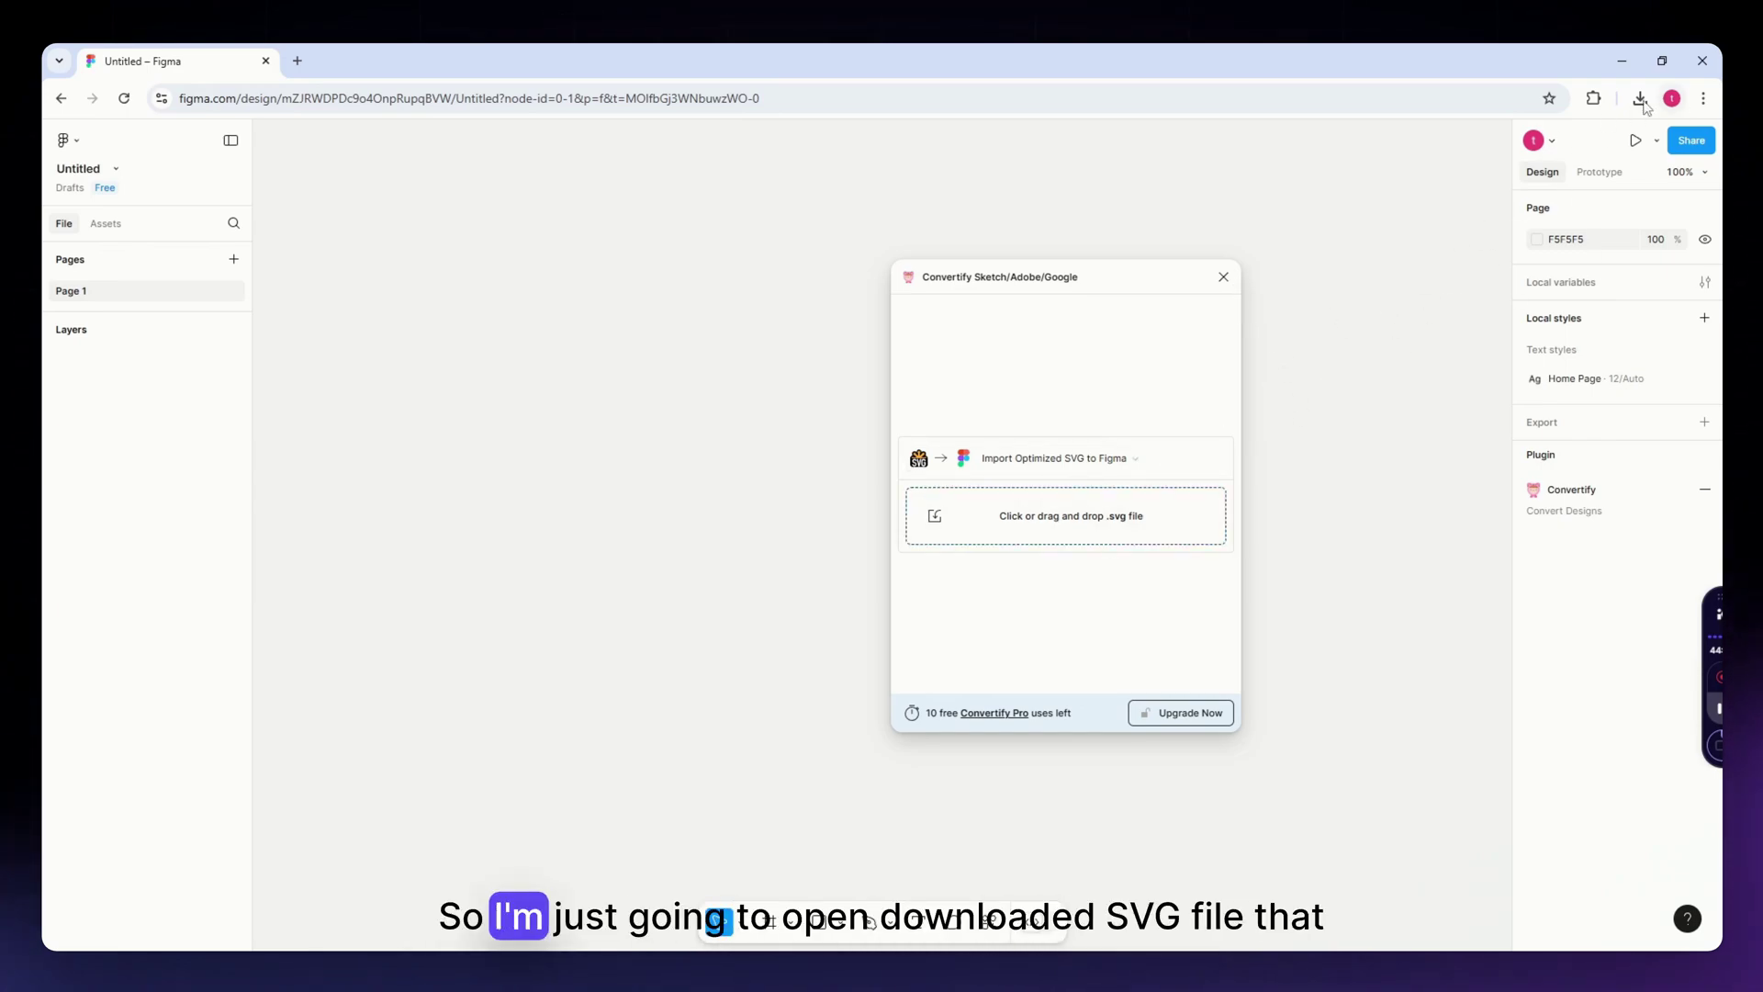
# Step: Drop lighthouse-svgrepo-com.svg and hotel-svgrepo-com.svg from Chrome downloads into Convertify
pyautogui.click(1640, 99)
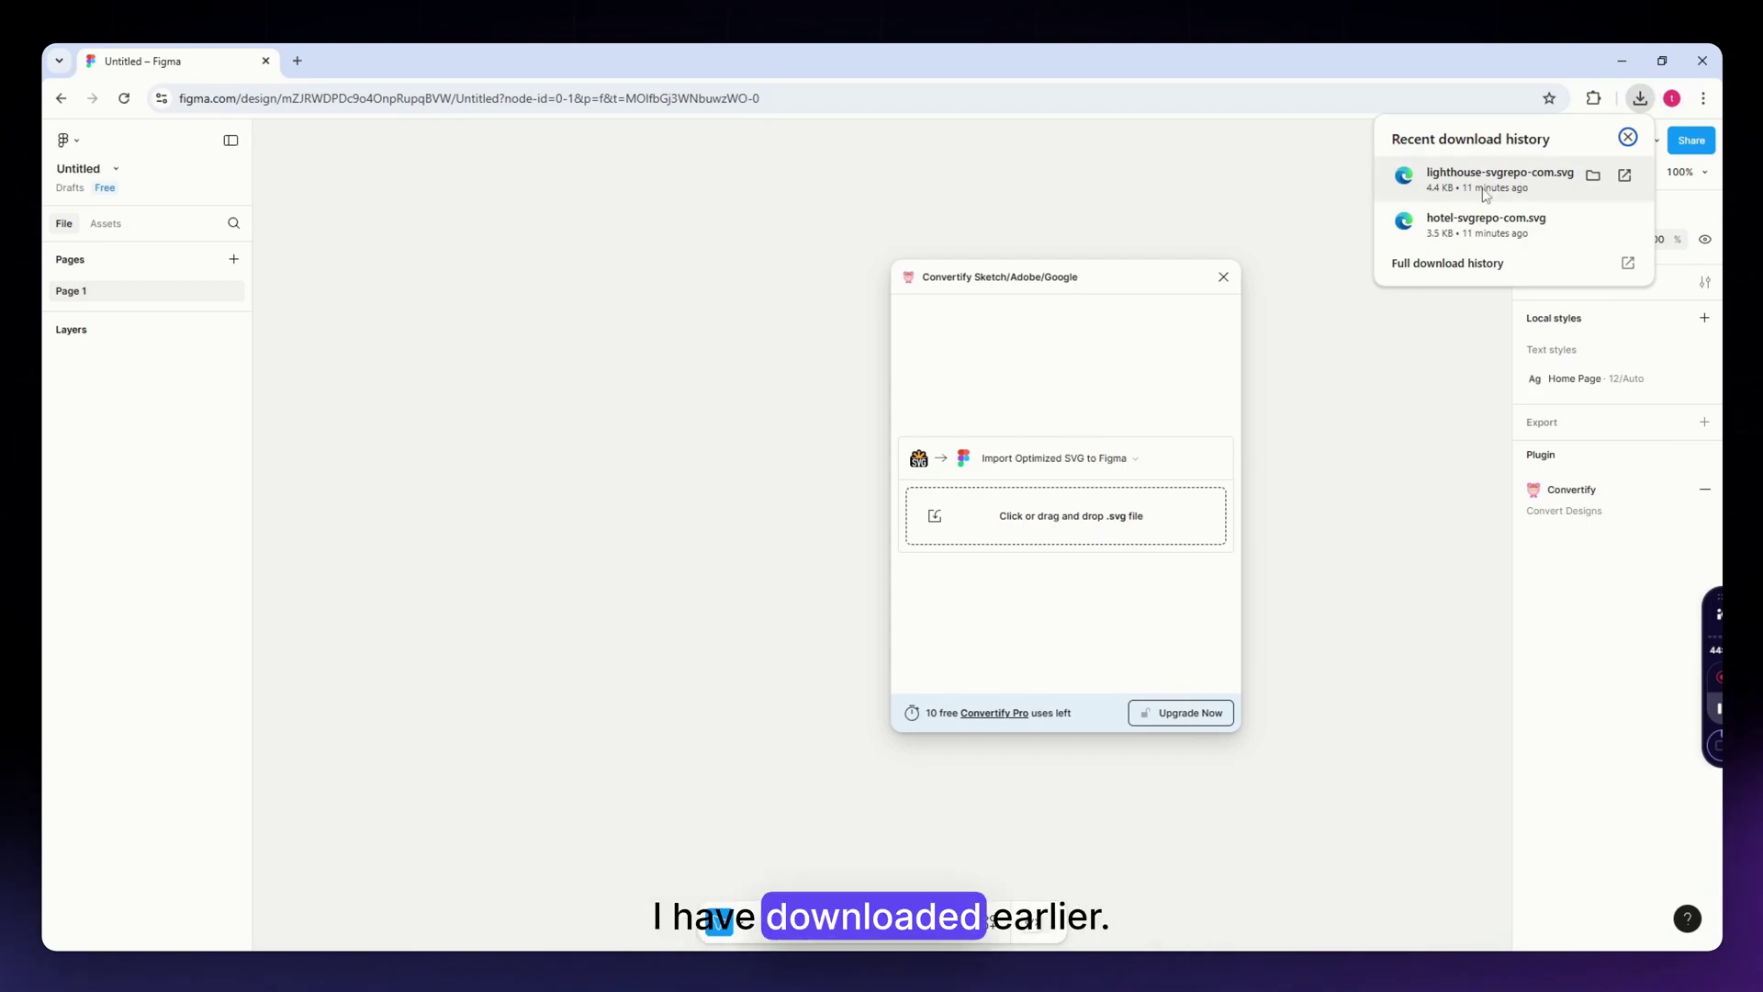
pyautogui.moveTo(1520, 186); pyautogui.dragTo(1103, 479)
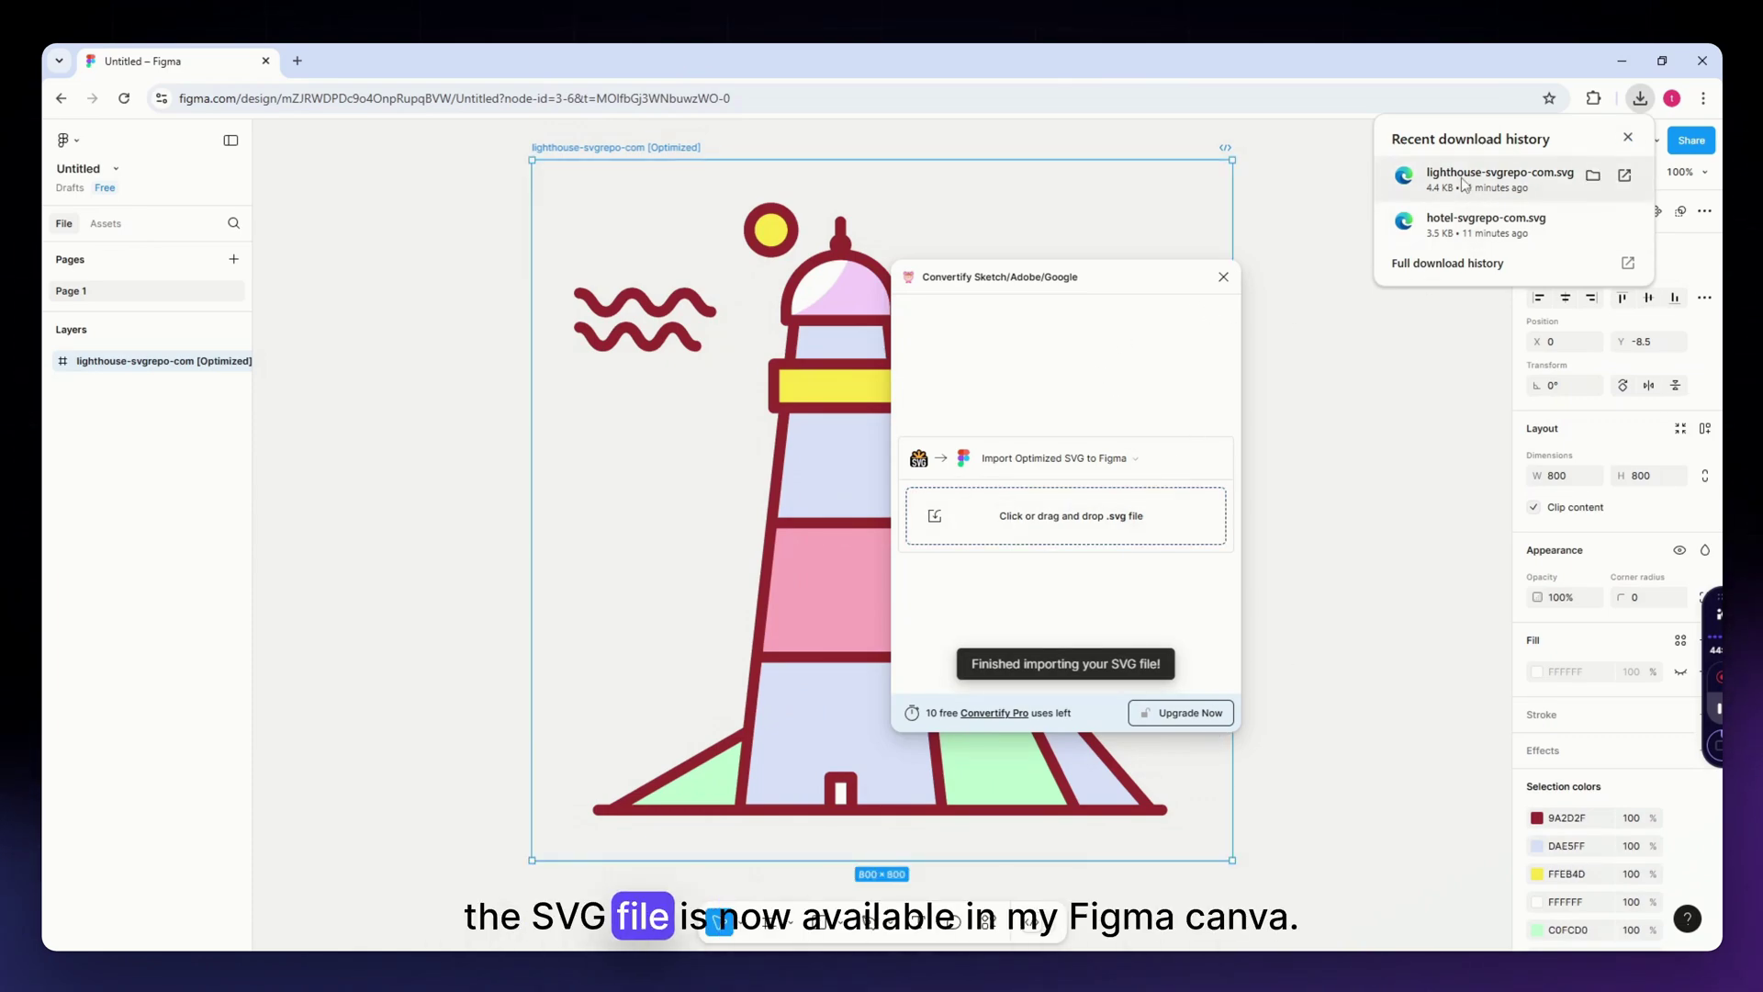
pyautogui.moveTo(1497, 239); pyautogui.dragTo(1275, 345)
pyautogui.moveTo(1030, 544); pyautogui.dragTo(1032, 546)
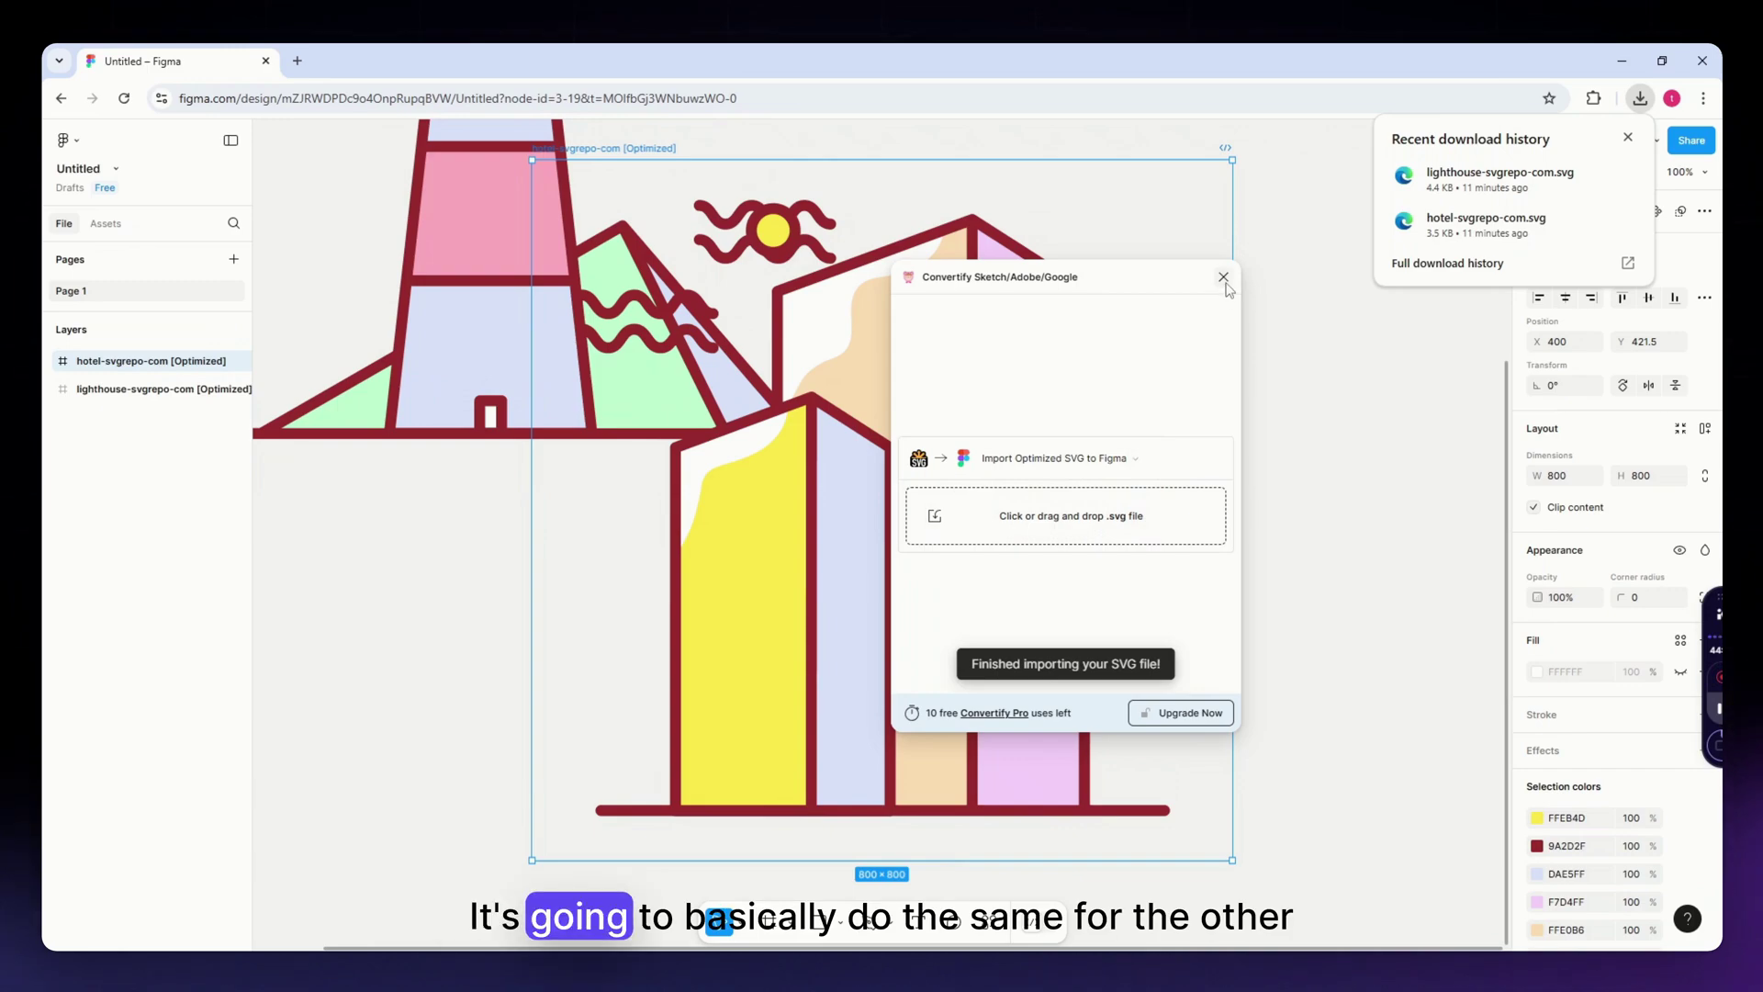
pyautogui.moveTo(1225, 286); pyautogui.dragTo(1417, 363)
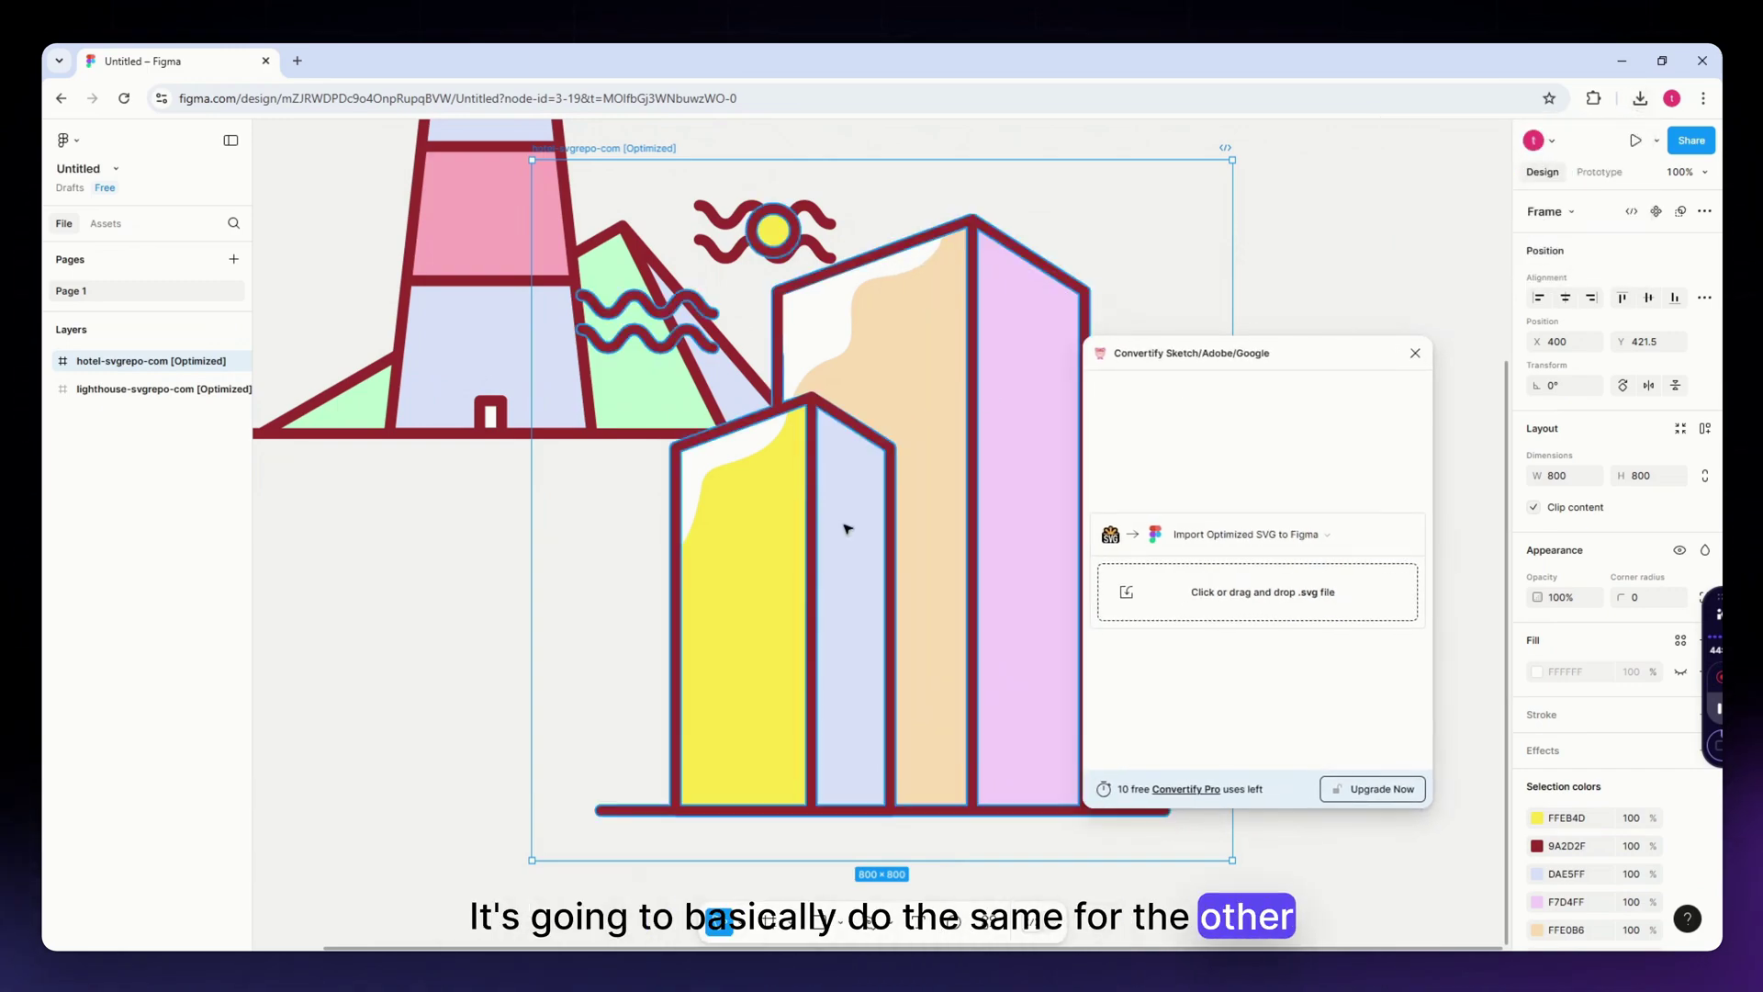
# Step: Scale the hotel frame down from 800×800 and place it right of the lighthouse
pyautogui.moveTo(1326, 357); pyautogui.dragTo(1595, 565)
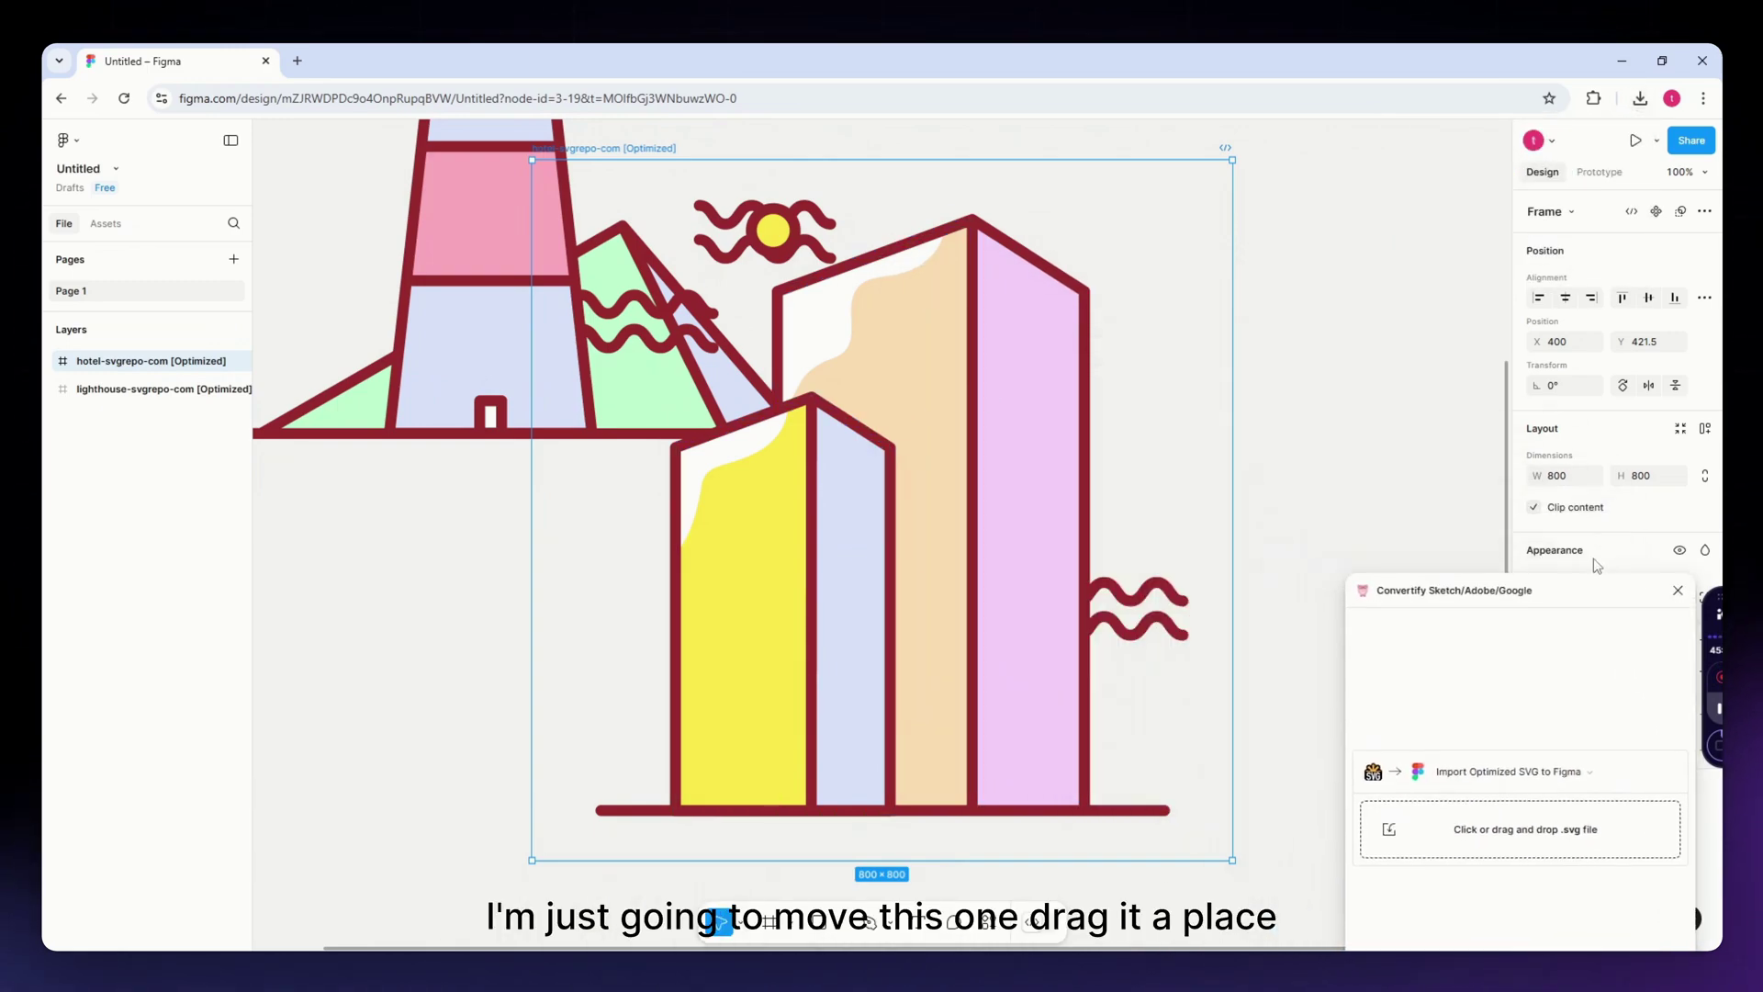
pyautogui.moveTo(1232, 159); pyautogui.dragTo(1008, 468)
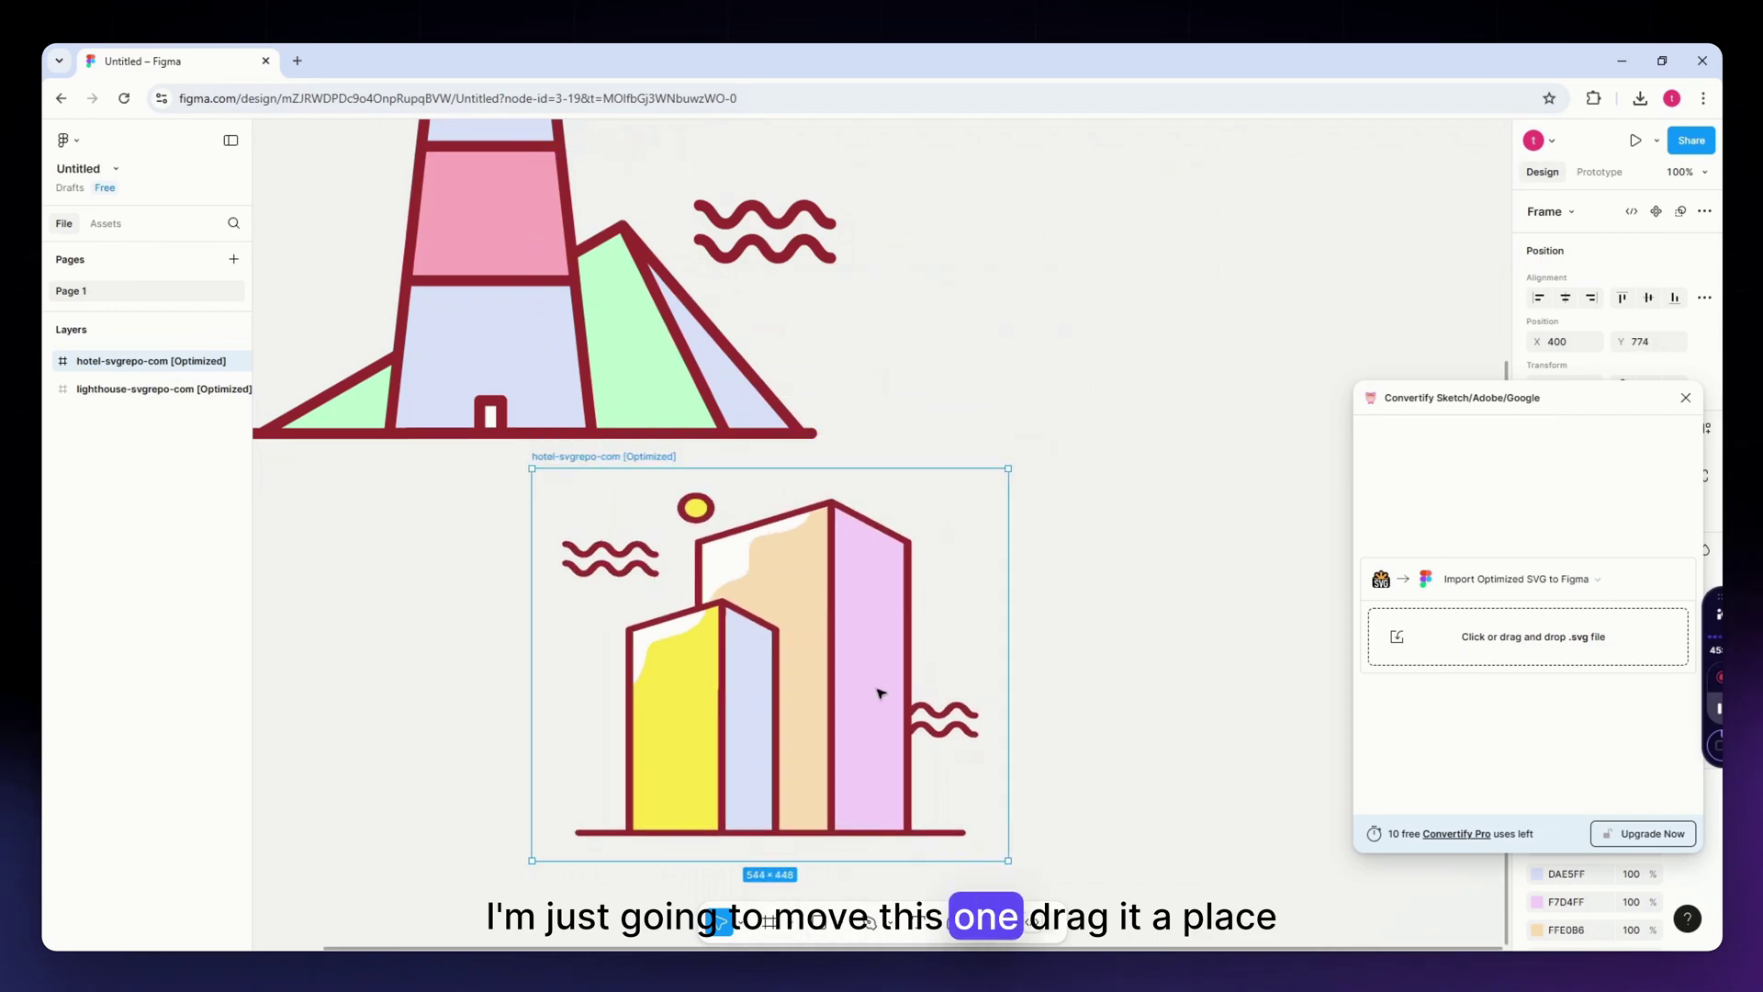
pyautogui.moveTo(879, 693); pyautogui.dragTo(1221, 370)
pyautogui.moveTo(1302, 236); pyautogui.dragTo(1141, 405)
pyautogui.moveTo(1056, 478); pyautogui.dragTo(1175, 386)
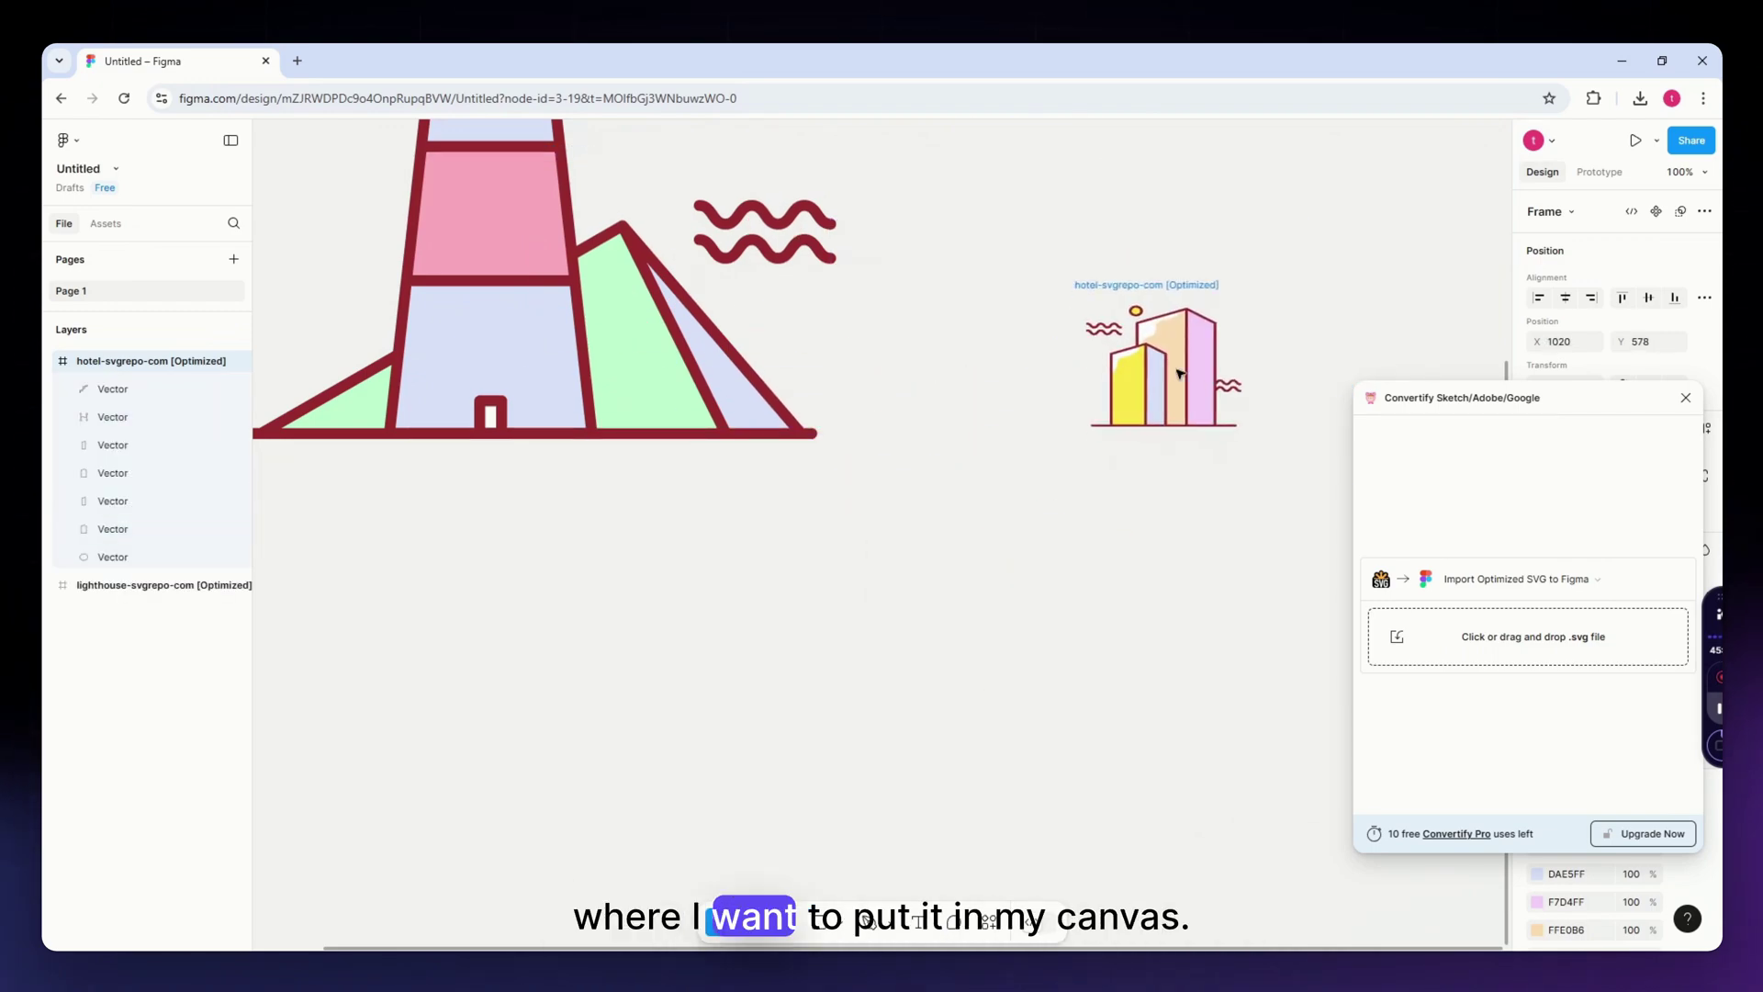
pyautogui.click(698, 310)
pyautogui.scroll(2, 763, 425)
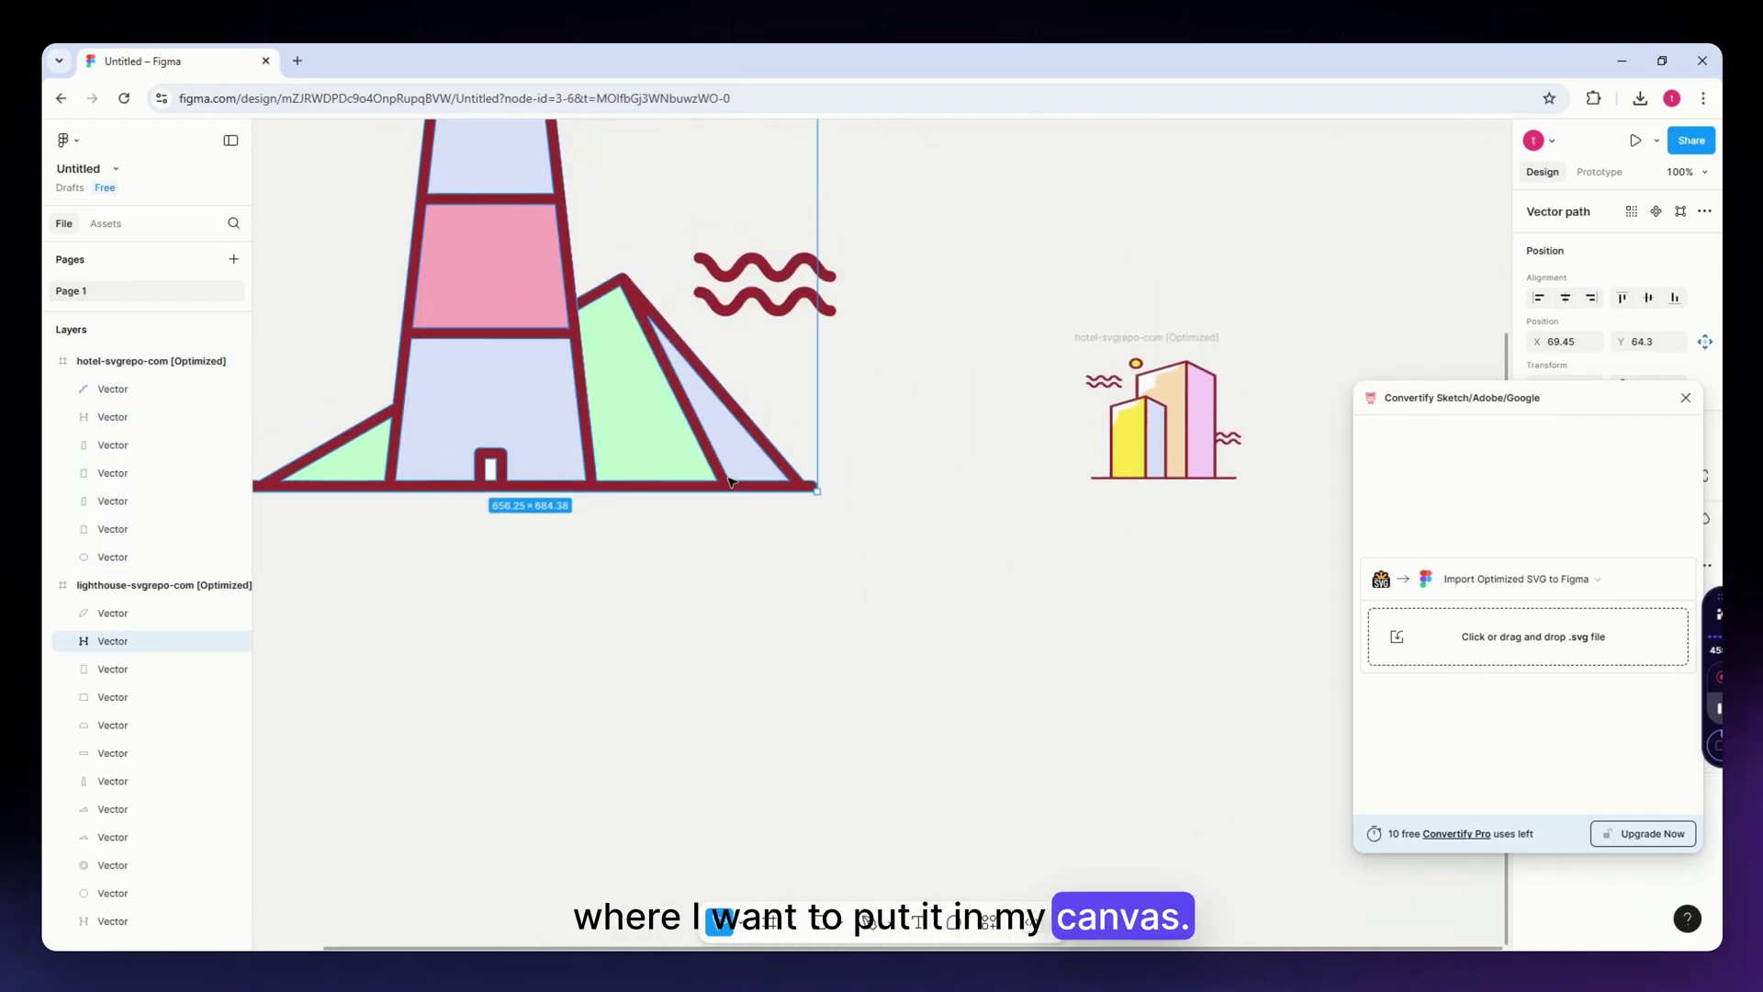
pyautogui.scroll(-5, 928, 560)
pyautogui.click(927, 560)
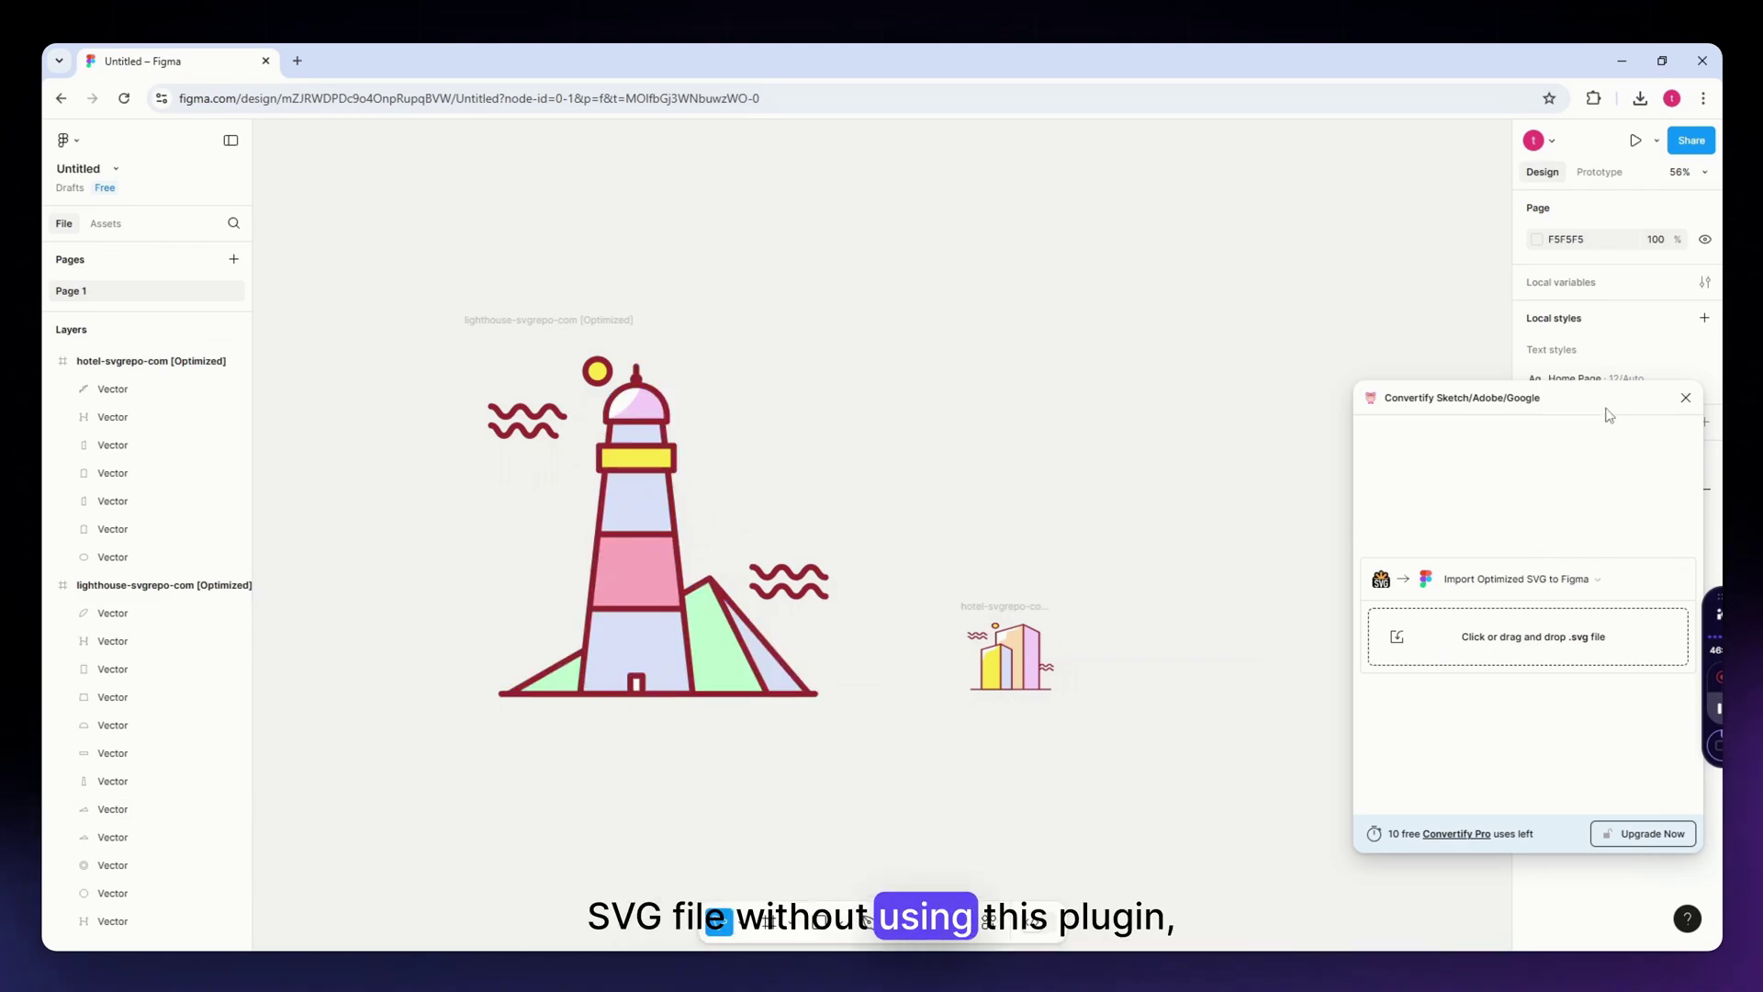
# Step: Move the Convertify window up and to the left
pyautogui.moveTo(1606, 410); pyautogui.dragTo(1410, 341)
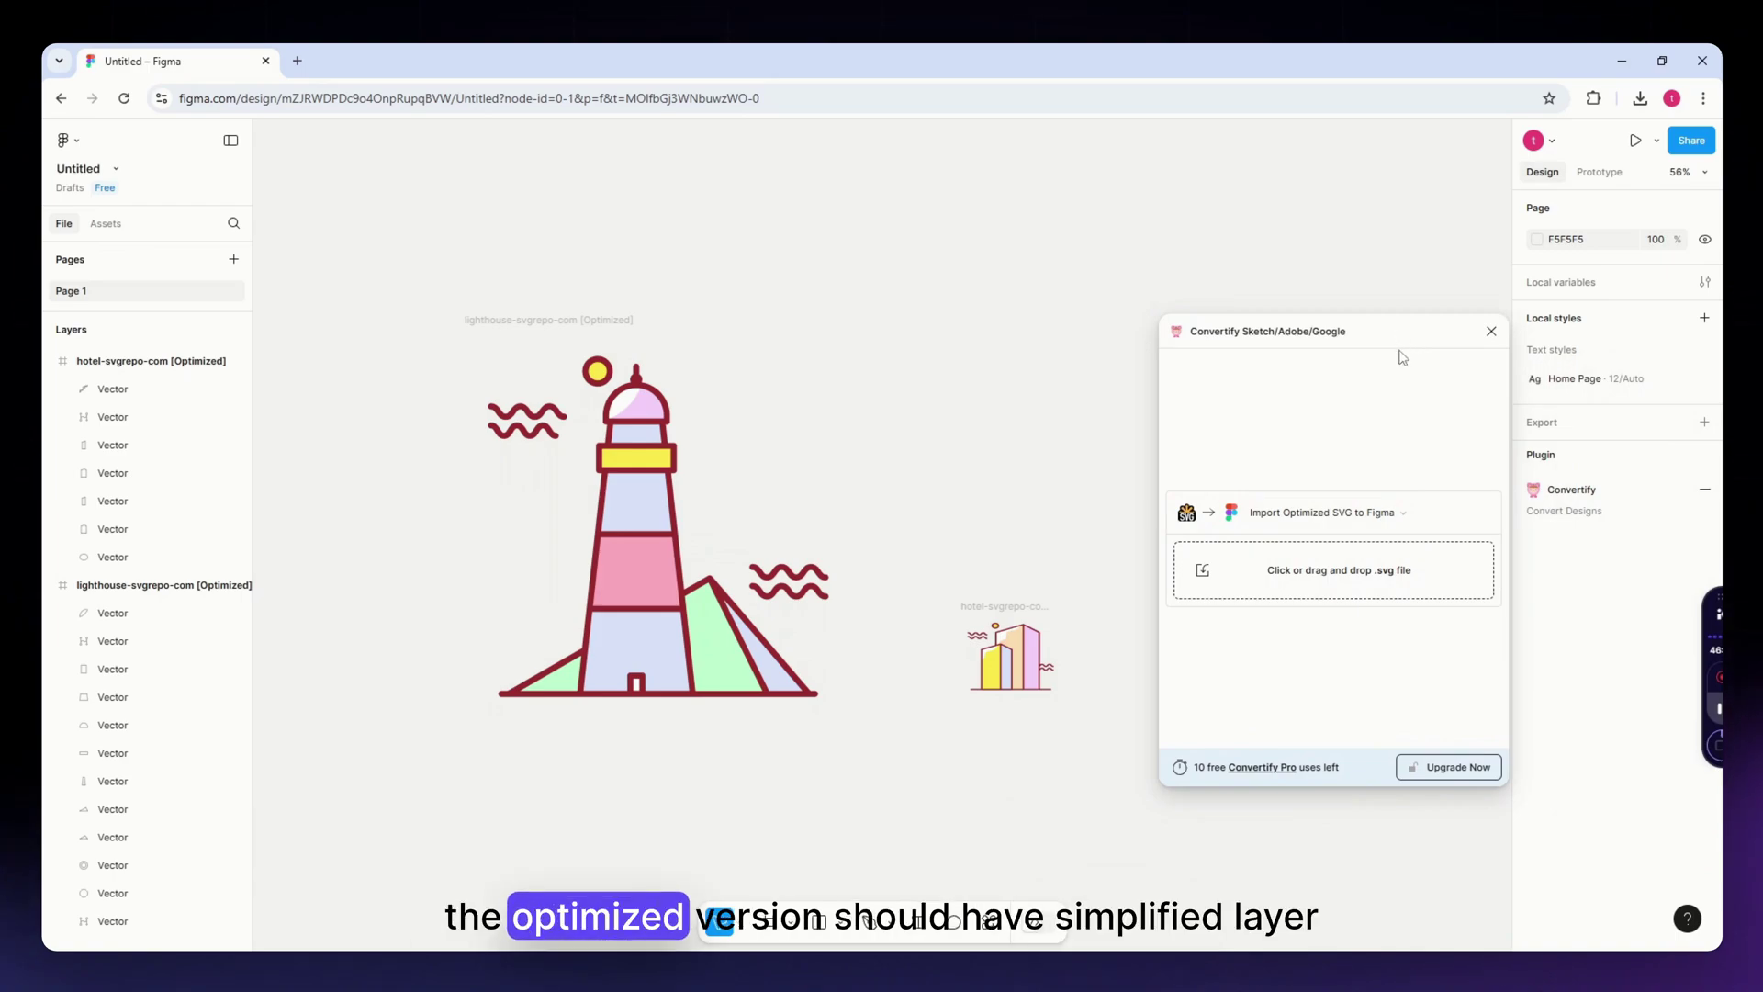